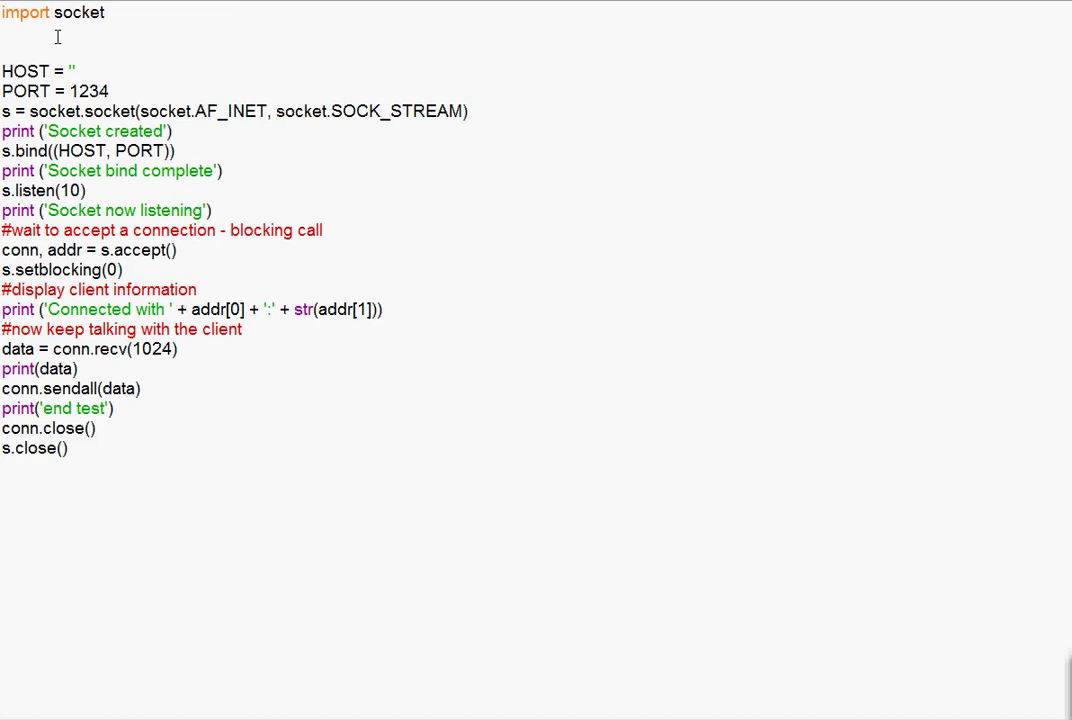
- Run TCP-Server.py as a module in IDLE, then move the Python Shell window lower
{"action": "left_click", "coordinate": [116, 4]}
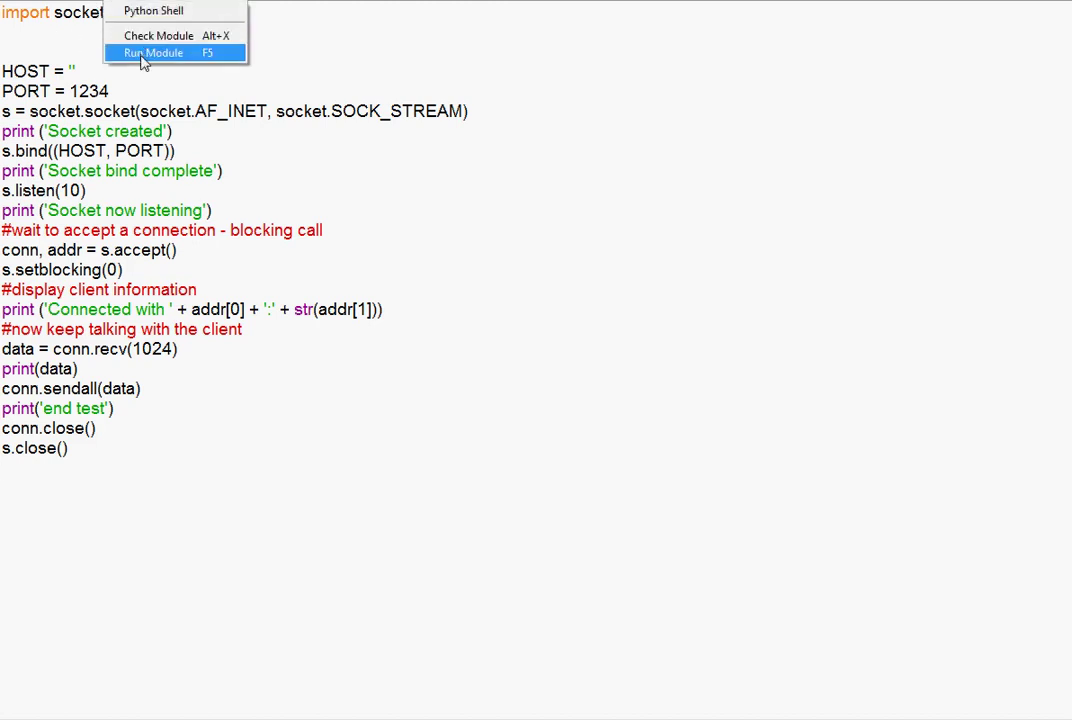
{"action": "left_click", "coordinate": [124, 93]}
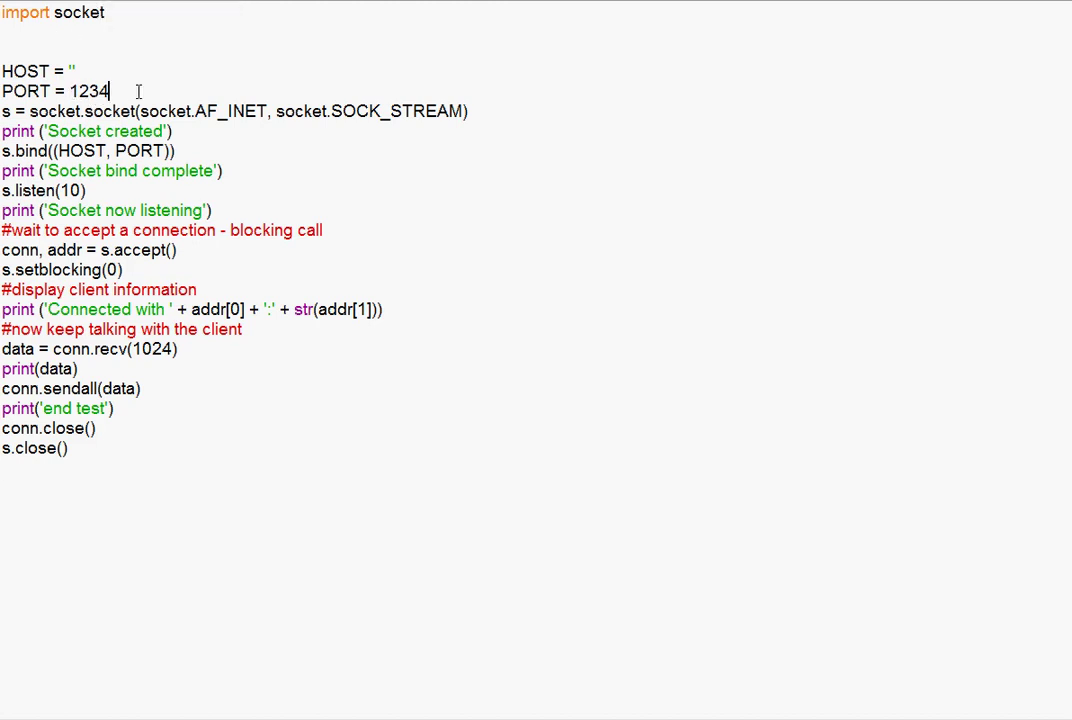
{"action": "left_click", "coordinate": [116, 4]}
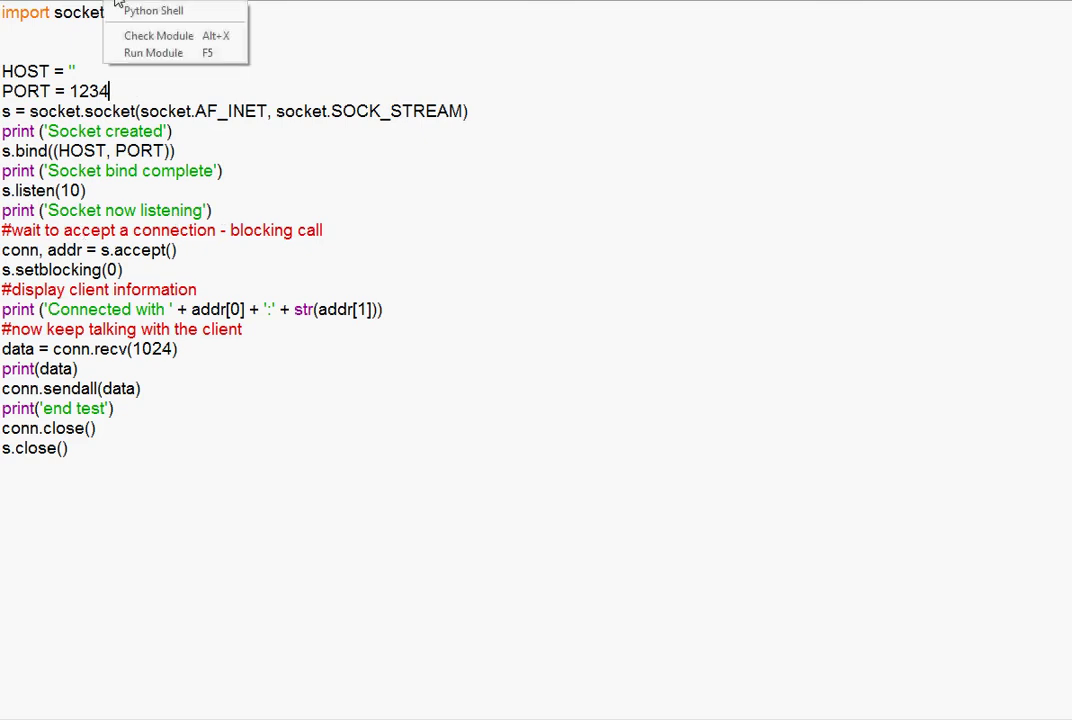
{"action": "left_click", "coordinate": [170, 53]}
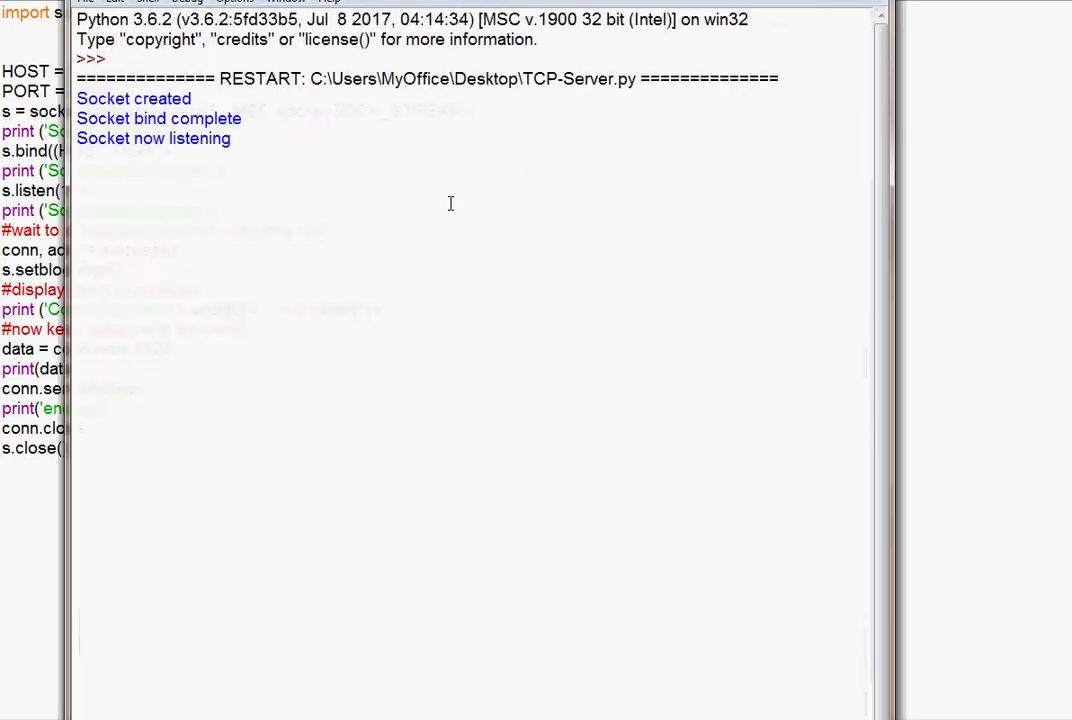
{"action": "left_click_drag", "start_coordinate": [203, 3], "coordinate": [233, 50]}
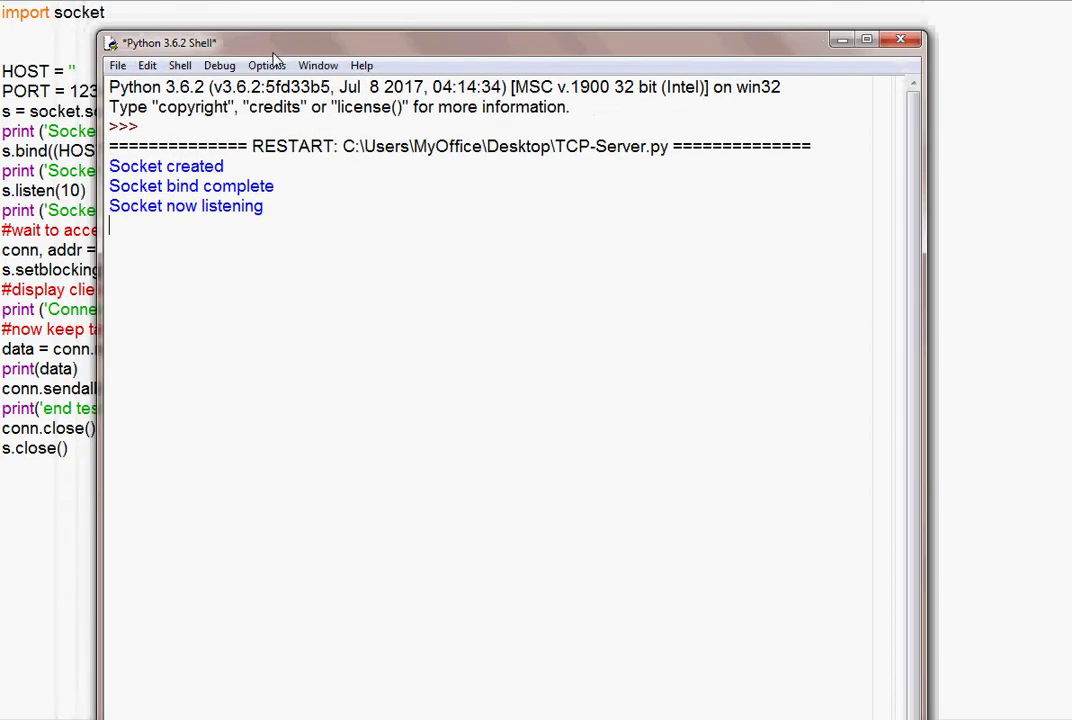
- In Packet Tracer, drag an SBC Board onto the Logical canvas, creating SBC1
{"action": "left_click", "coordinate": [459, 716]}
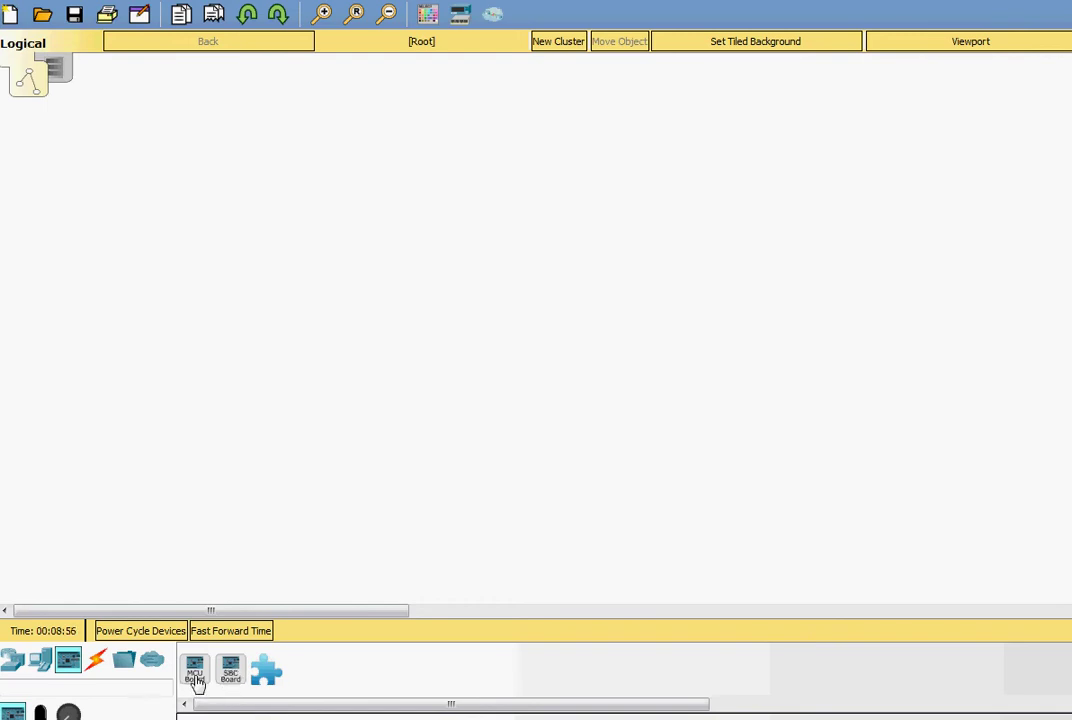
{"action": "left_click", "coordinate": [231, 675]}
{"action": "left_click_drag", "start_coordinate": [230, 672], "coordinate": [298, 281]}
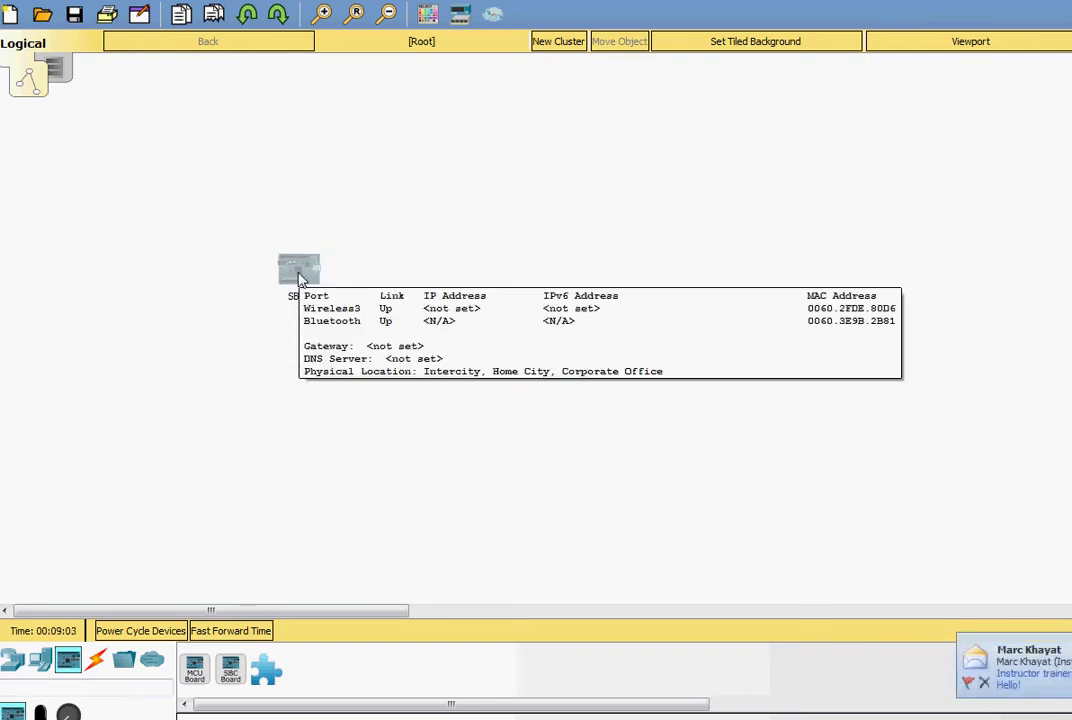
- On SBC1's Programming tab, create a new project from the 'Real TCP Client - Python' template
{"action": "left_click", "coordinate": [299, 279]}
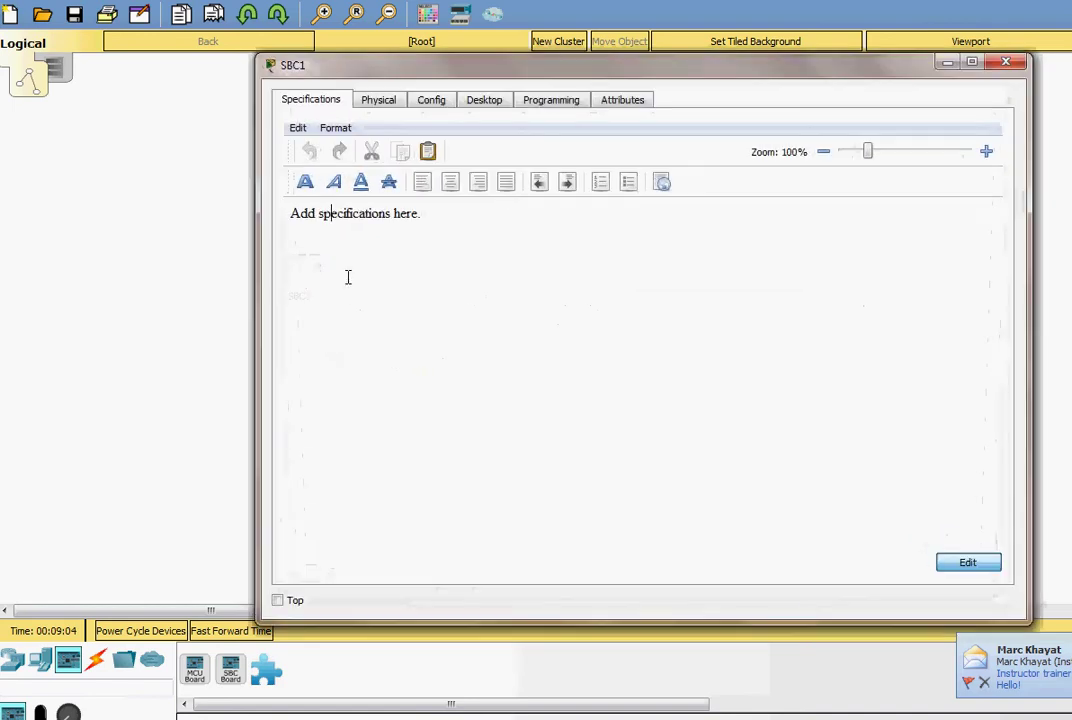
{"action": "left_click", "coordinate": [550, 106]}
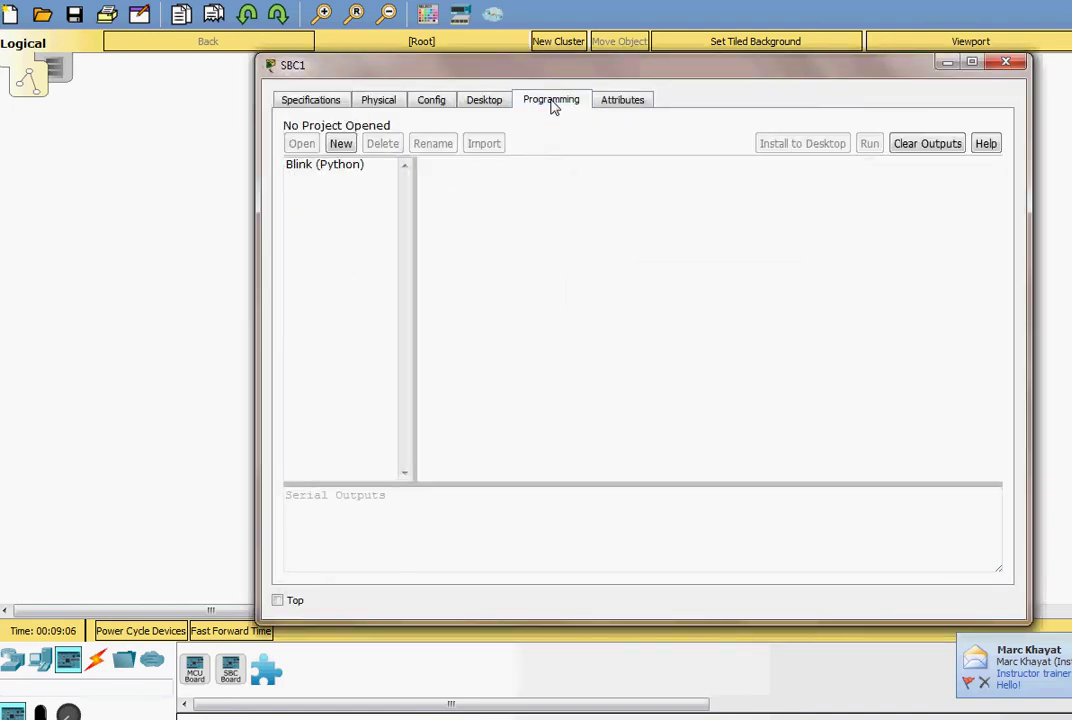
{"action": "left_click", "coordinate": [341, 144]}
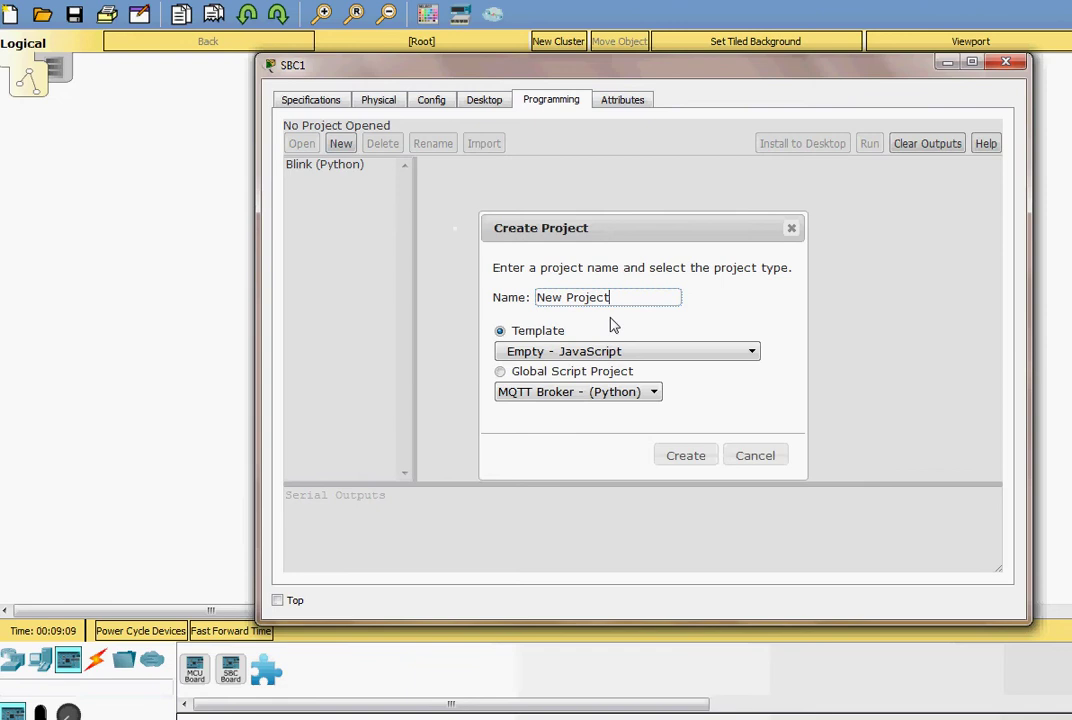
{"action": "left_click", "coordinate": [569, 355]}
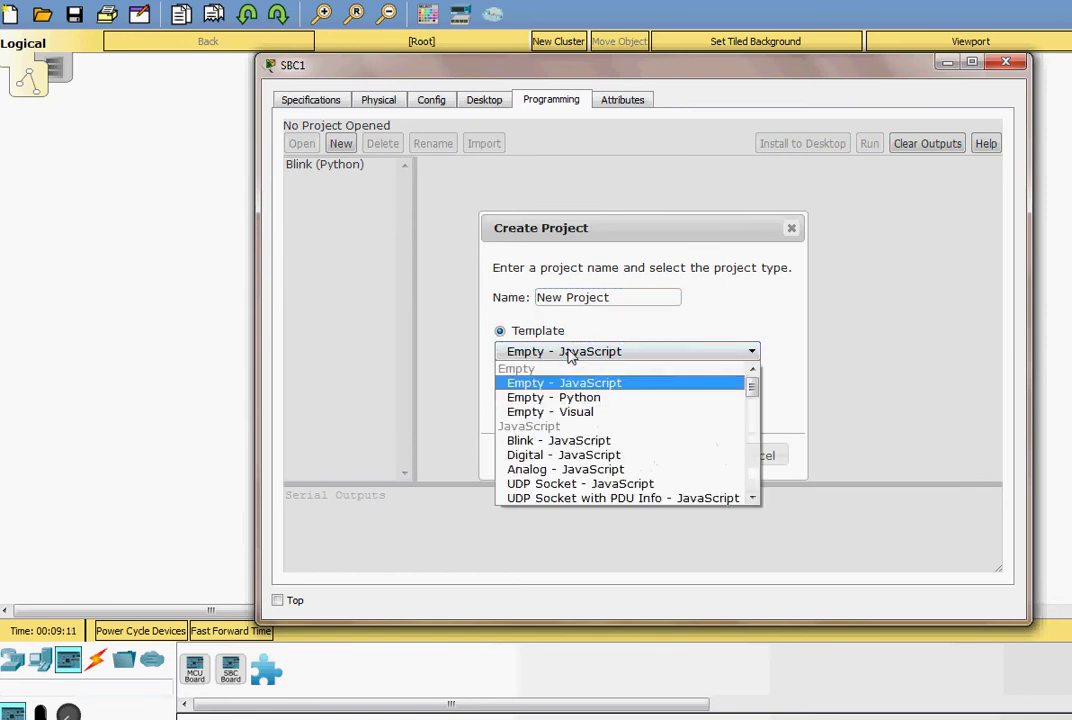
{"action": "scroll", "coordinate": [600, 430], "scroll_direction": "down", "scroll_amount": 4}
{"action": "scroll", "coordinate": [590, 445], "scroll_direction": "down", "scroll_amount": 6}
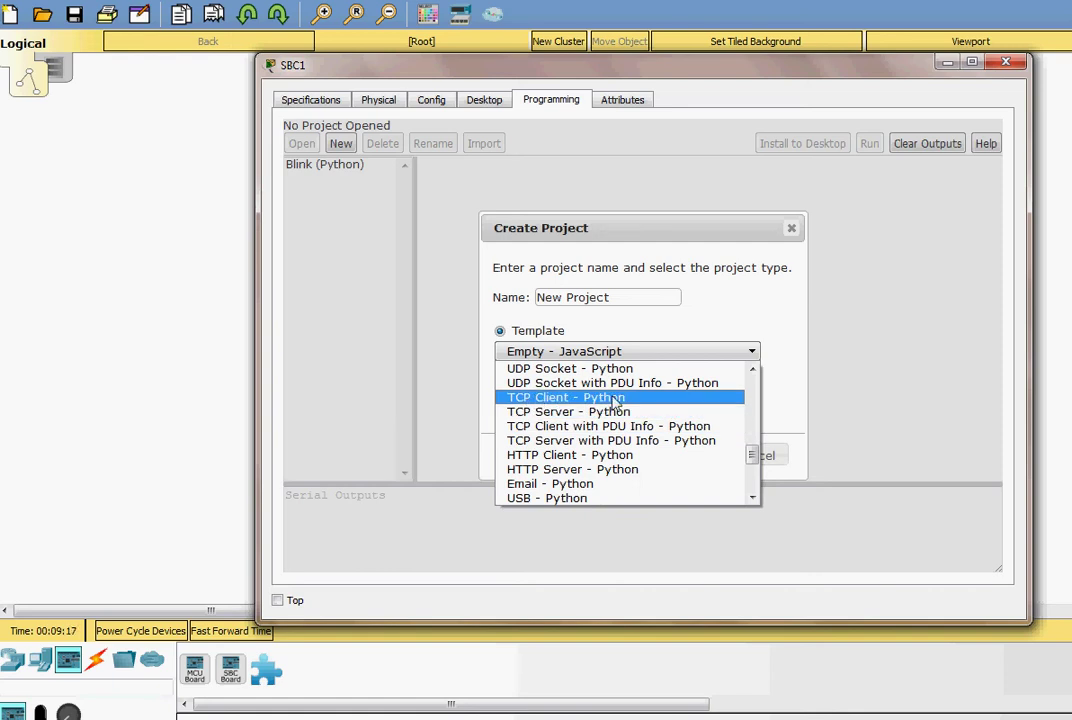
{"action": "scroll", "coordinate": [600, 420], "scroll_direction": "down", "scroll_amount": 3}
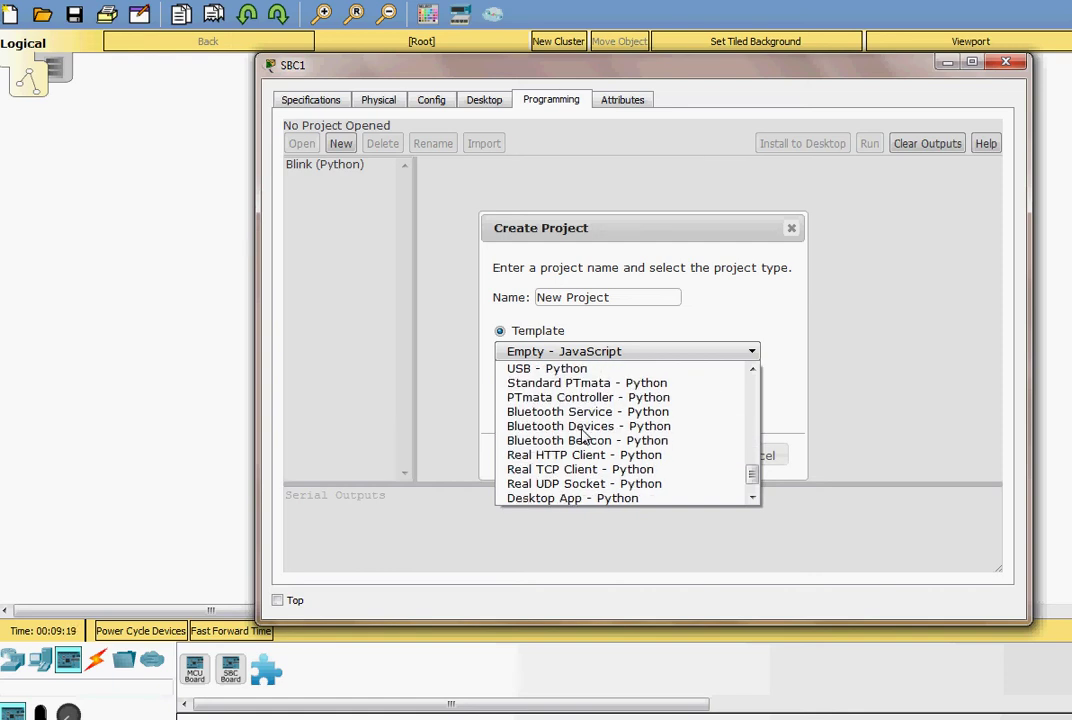
{"action": "scroll", "coordinate": [585, 437], "scroll_direction": "down", "scroll_amount": 1}
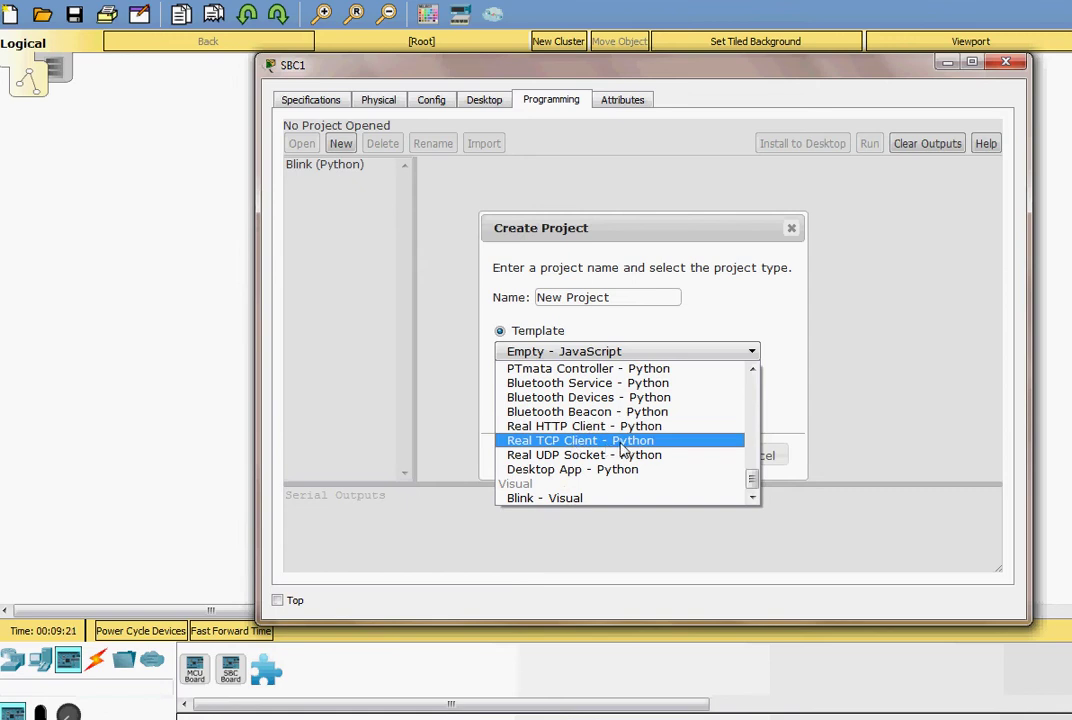
{"action": "left_click", "coordinate": [621, 446]}
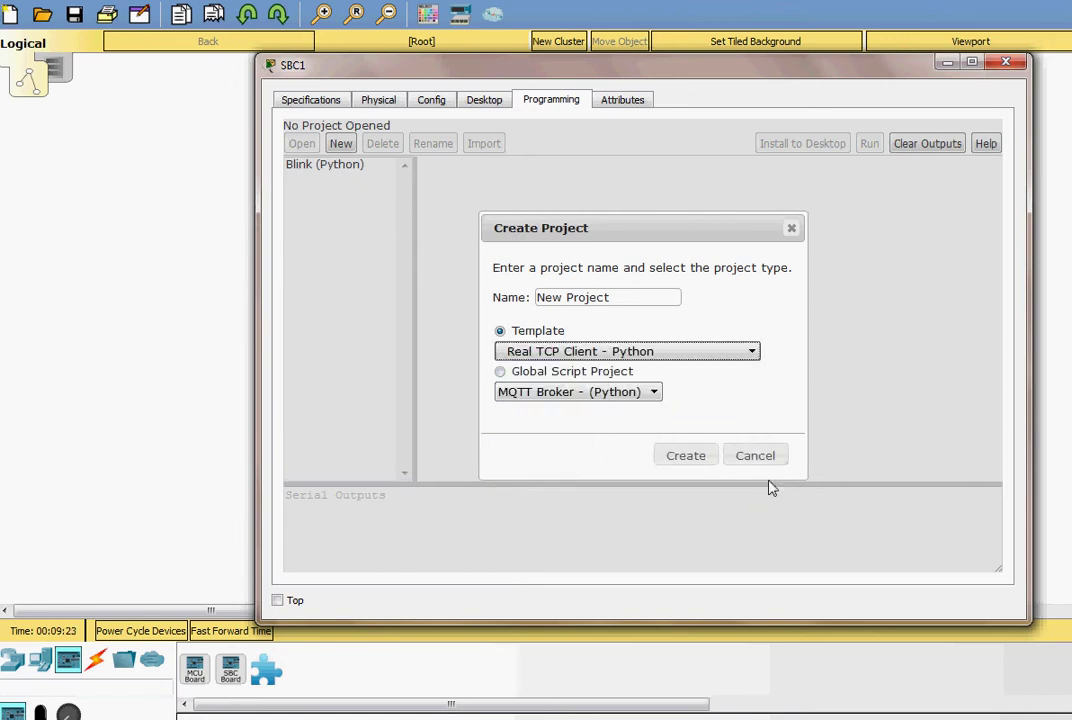
{"action": "left_click", "coordinate": [686, 455]}
- In main.py, replace serverIP 1.1.1.1 with 192.168.100.2, then bring TCP-Server.py forward
{"action": "double_click", "coordinate": [306, 178]}
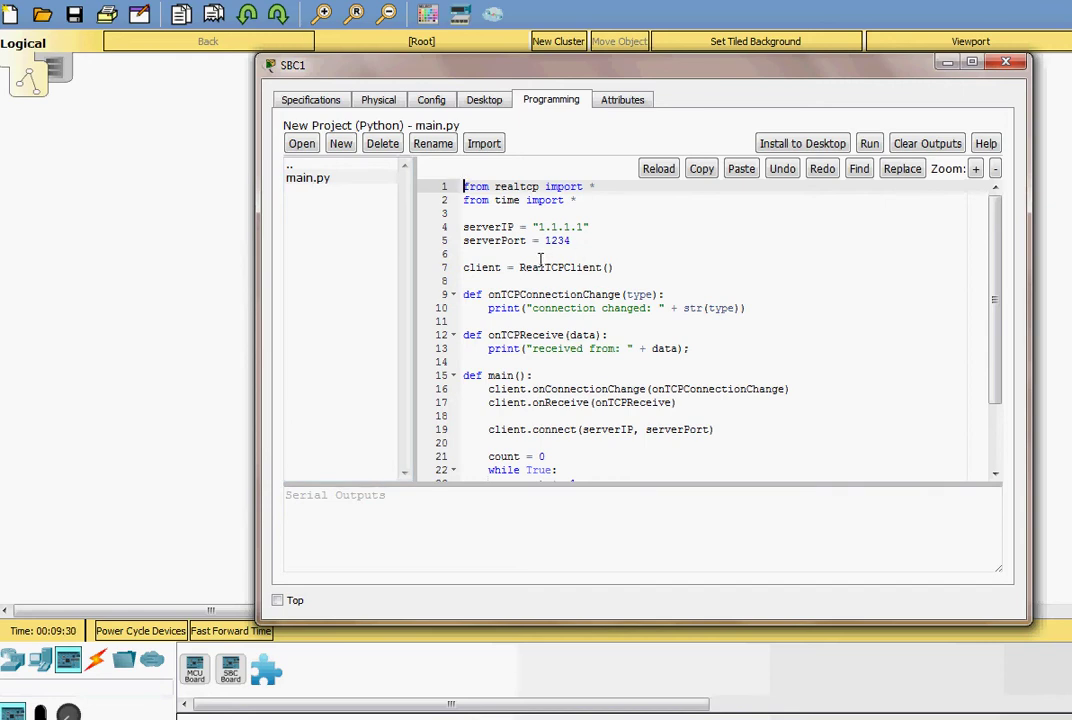
{"action": "left_click_drag", "start_coordinate": [538, 230], "coordinate": [586, 229]}
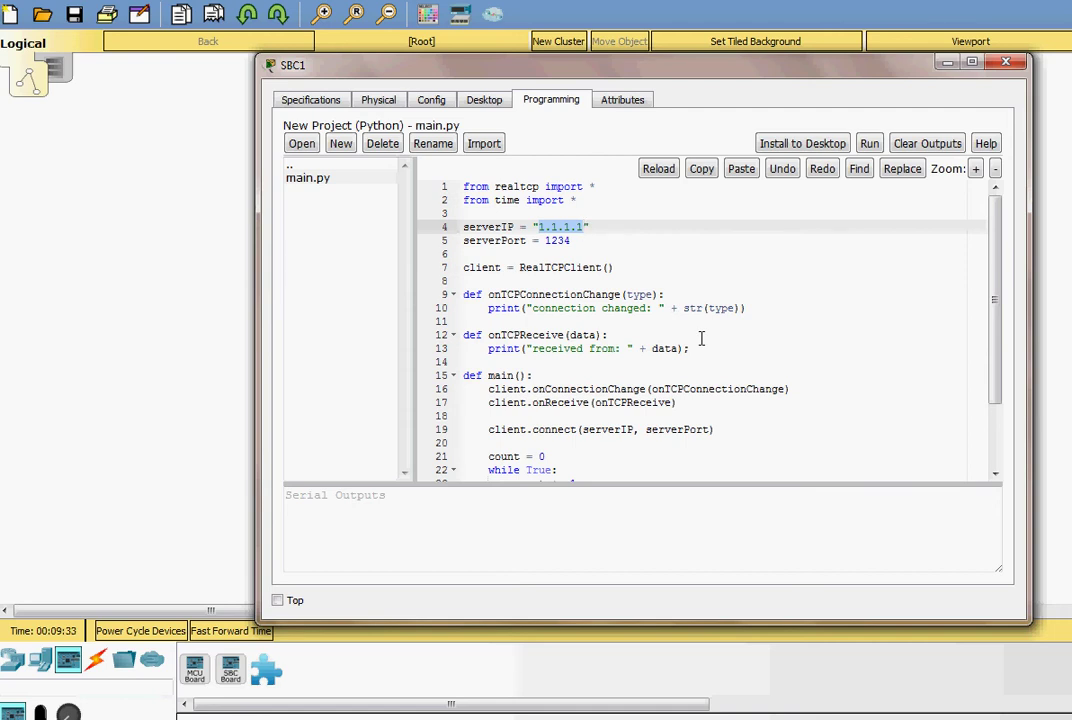
{"action": "type", "text": "192.168.100"}
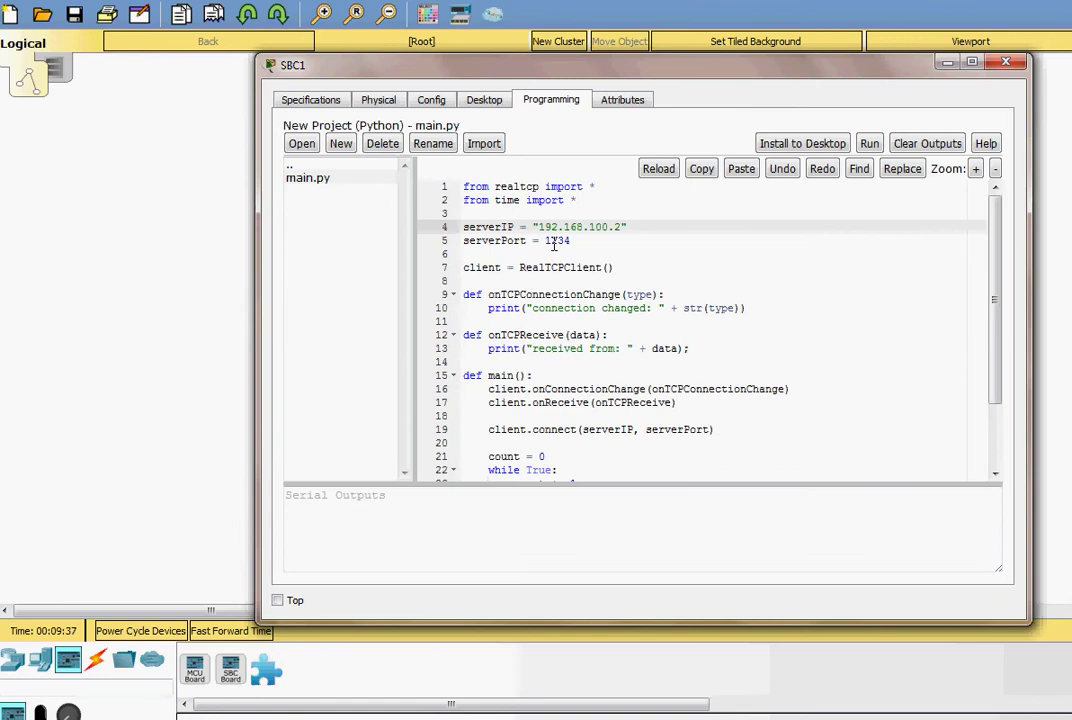
{"action": "mouse_move", "coordinate": [505, 699]}
{"action": "left_click", "coordinate": [440, 645]}
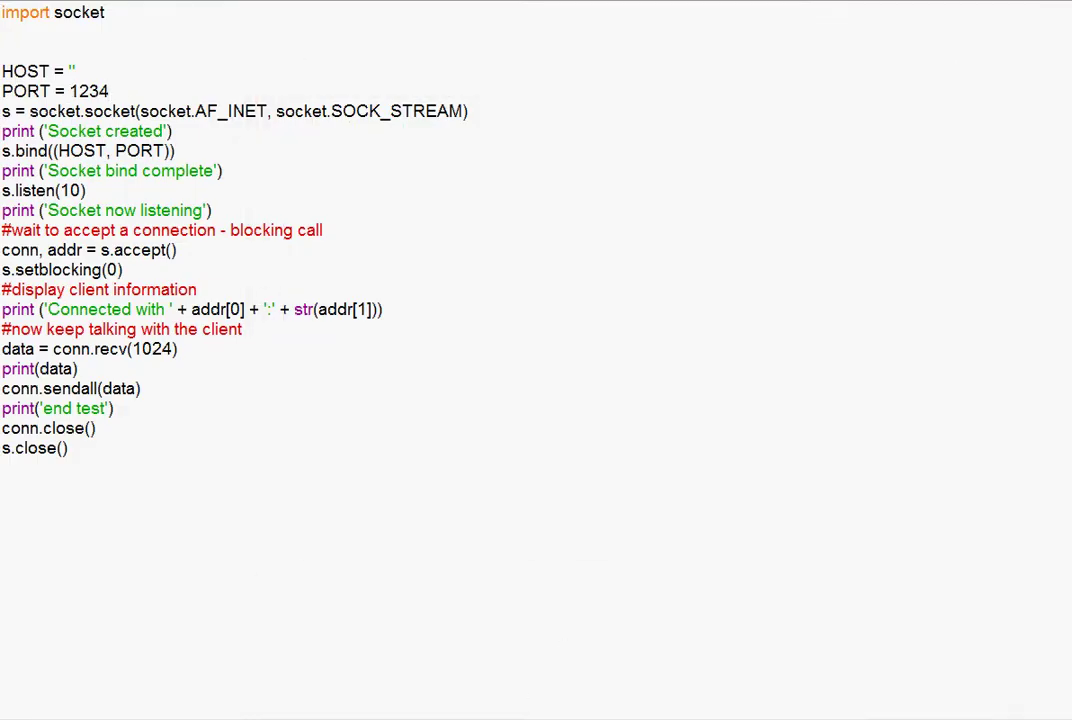
- Restore SBC1's main.py window and drag it right, beside the TCP server script
{"action": "key", "text": "alt+Tab"}
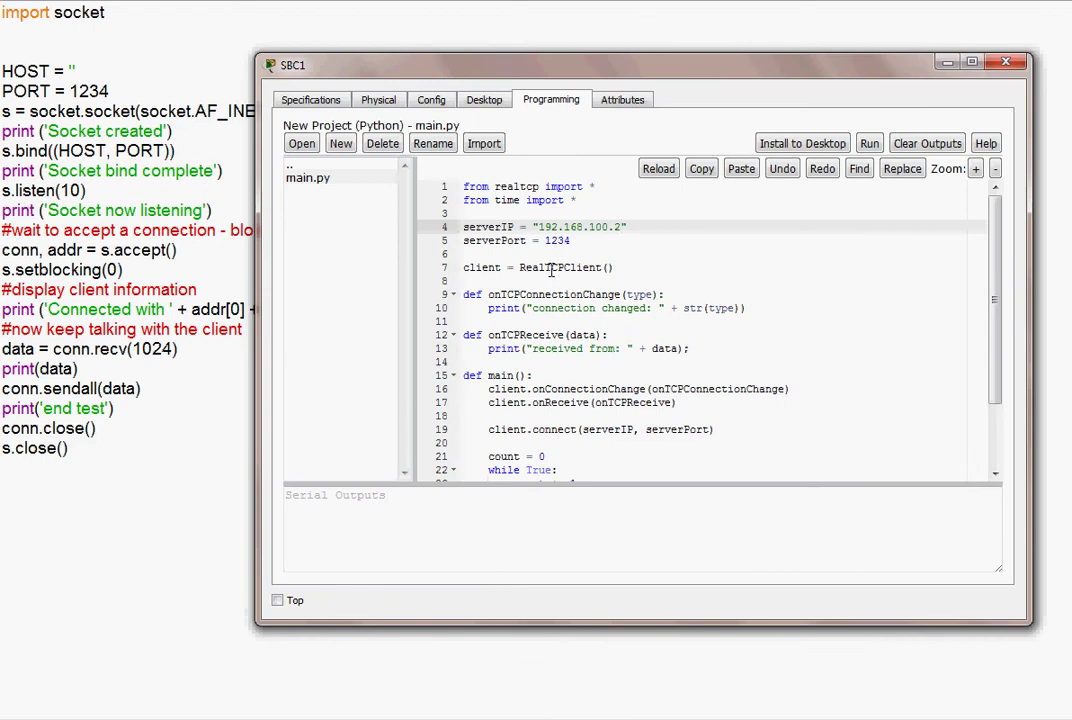
{"action": "scroll", "coordinate": [583, 319], "scroll_direction": "down", "scroll_amount": 2}
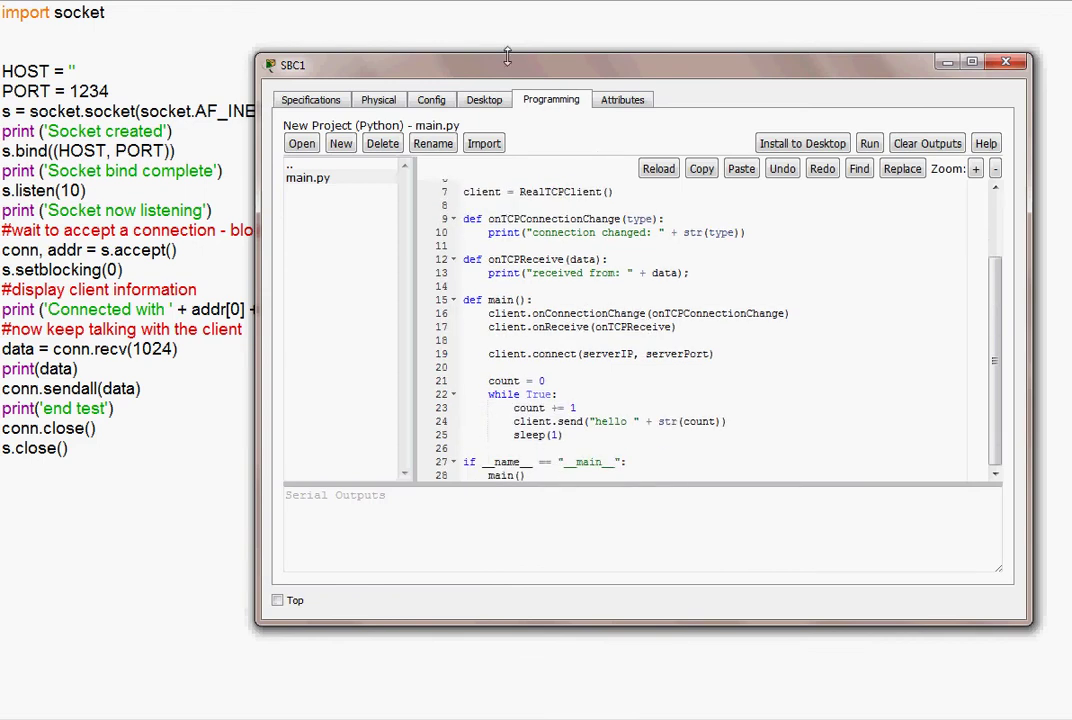
{"action": "left_click_drag", "start_coordinate": [538, 72], "coordinate": [694, 160]}
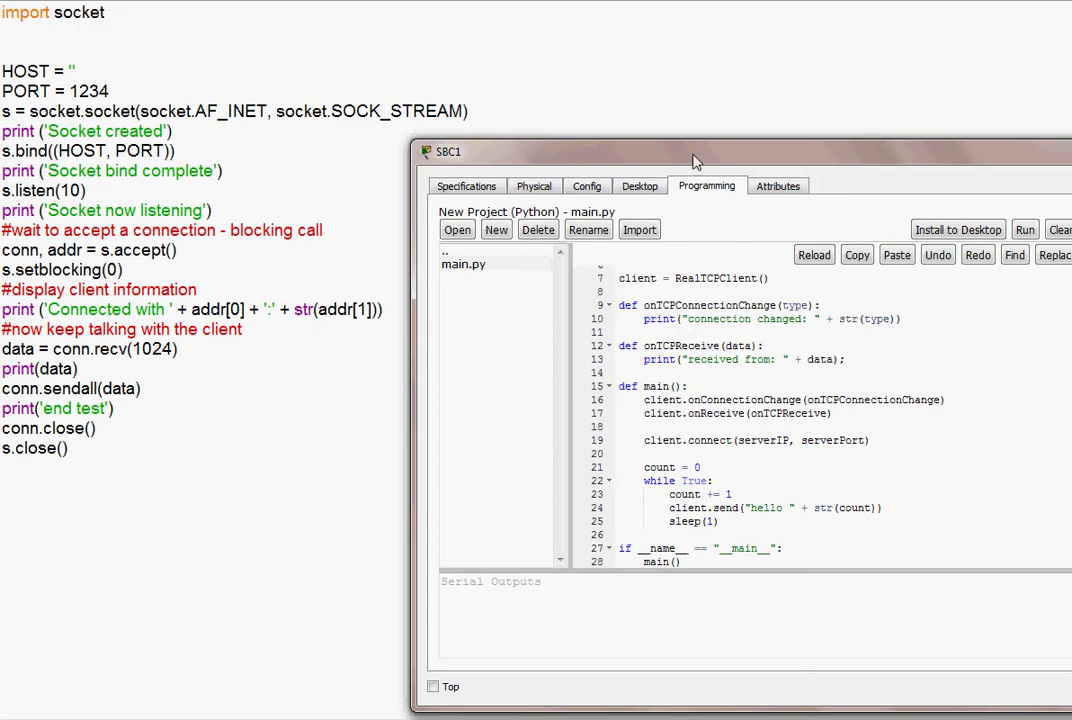
{"action": "left_click_drag", "start_coordinate": [695, 162], "coordinate": [657, 160]}
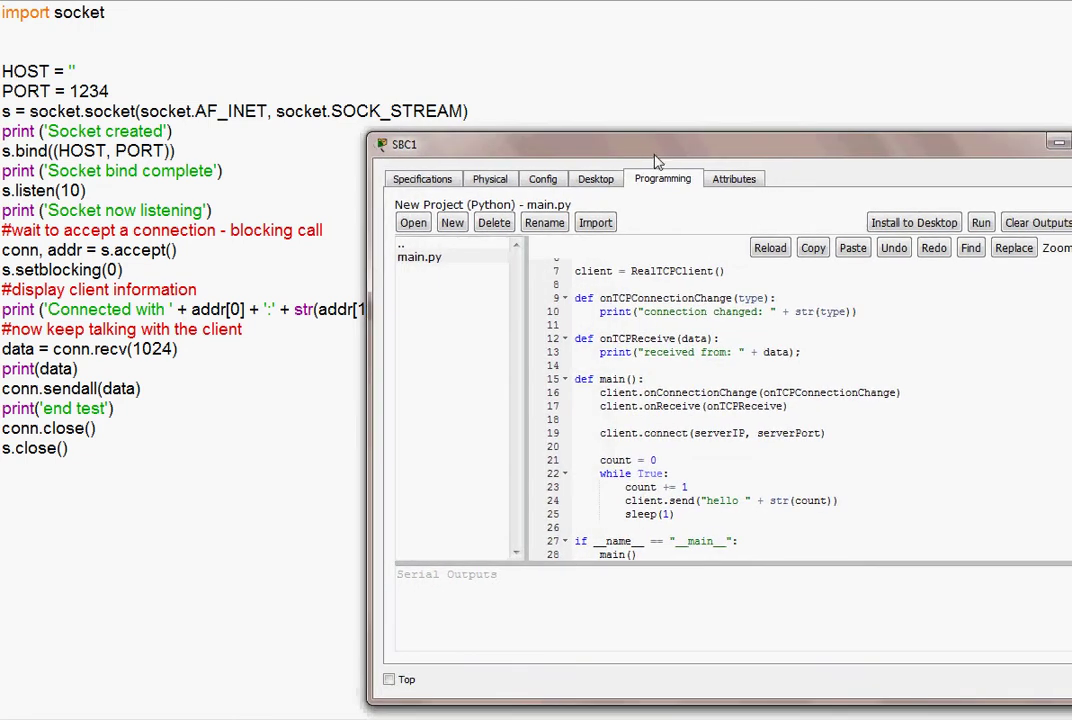
- Run the SBC1 client, check the server shell's connection log, then minimize the Python Shell
{"action": "left_click", "coordinate": [981, 223]}
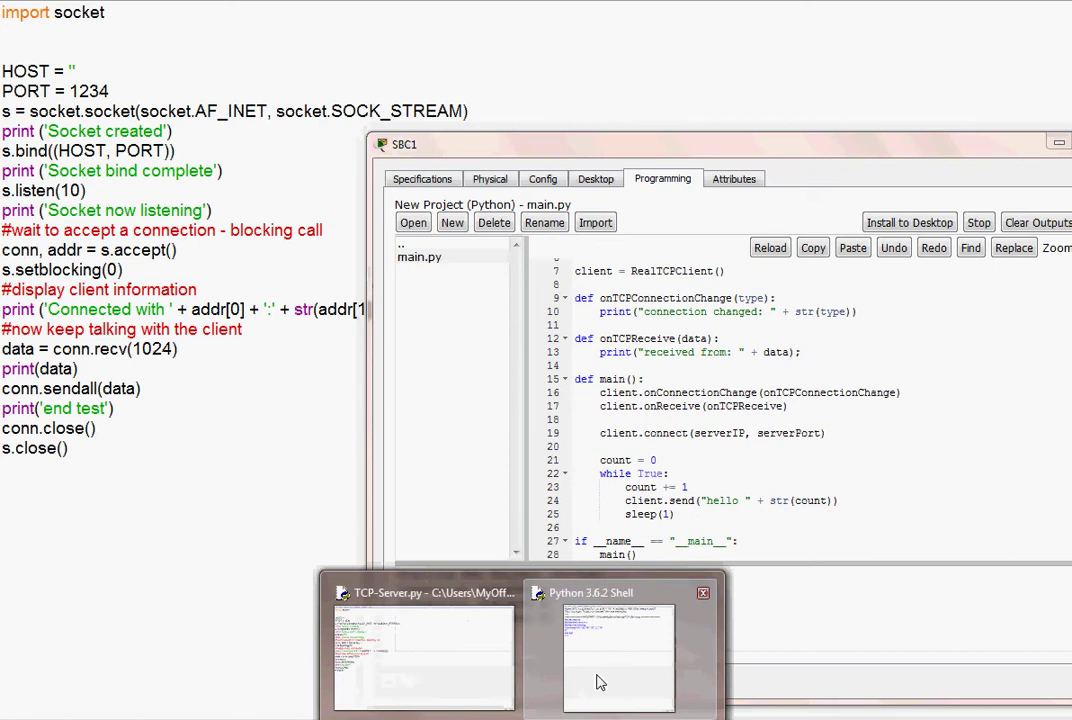
{"action": "left_click", "coordinate": [598, 680]}
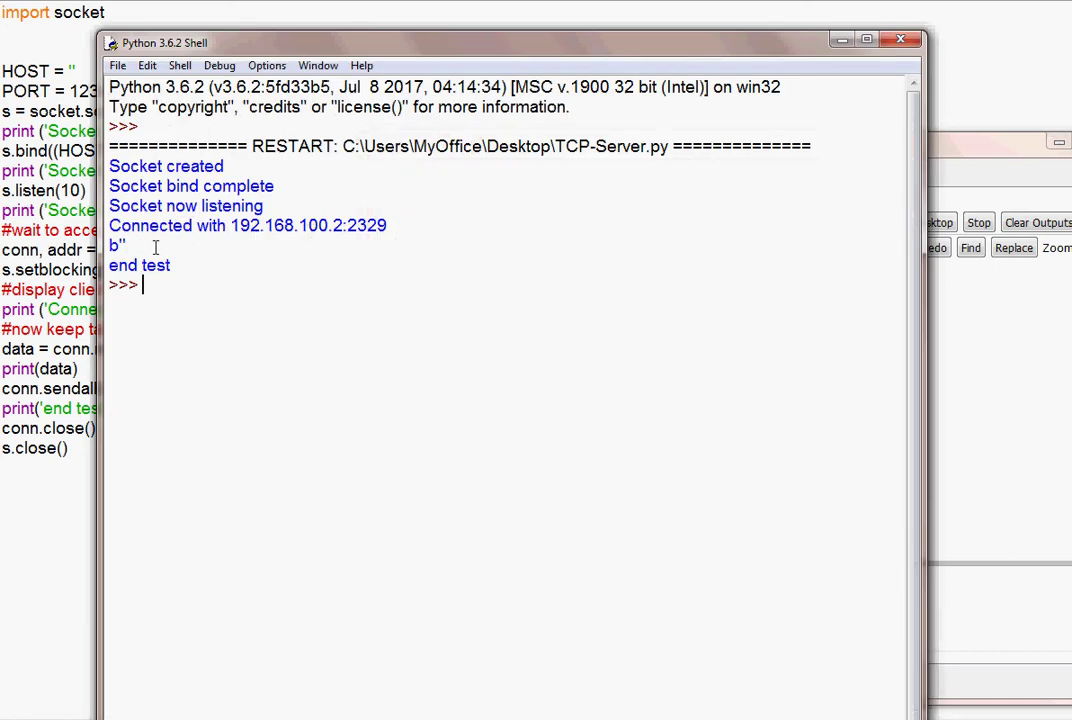
{"action": "left_click", "coordinate": [988, 155]}
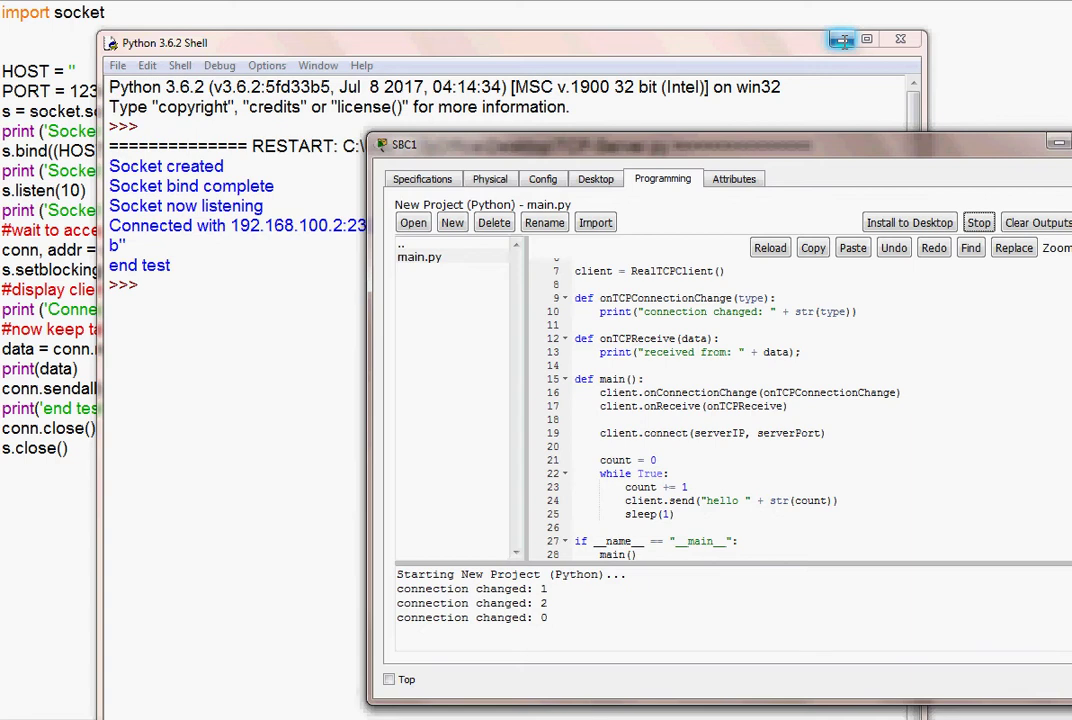
{"action": "left_click", "coordinate": [843, 40]}
{"action": "left_click_drag", "start_coordinate": [711, 152], "coordinate": [690, 91]}
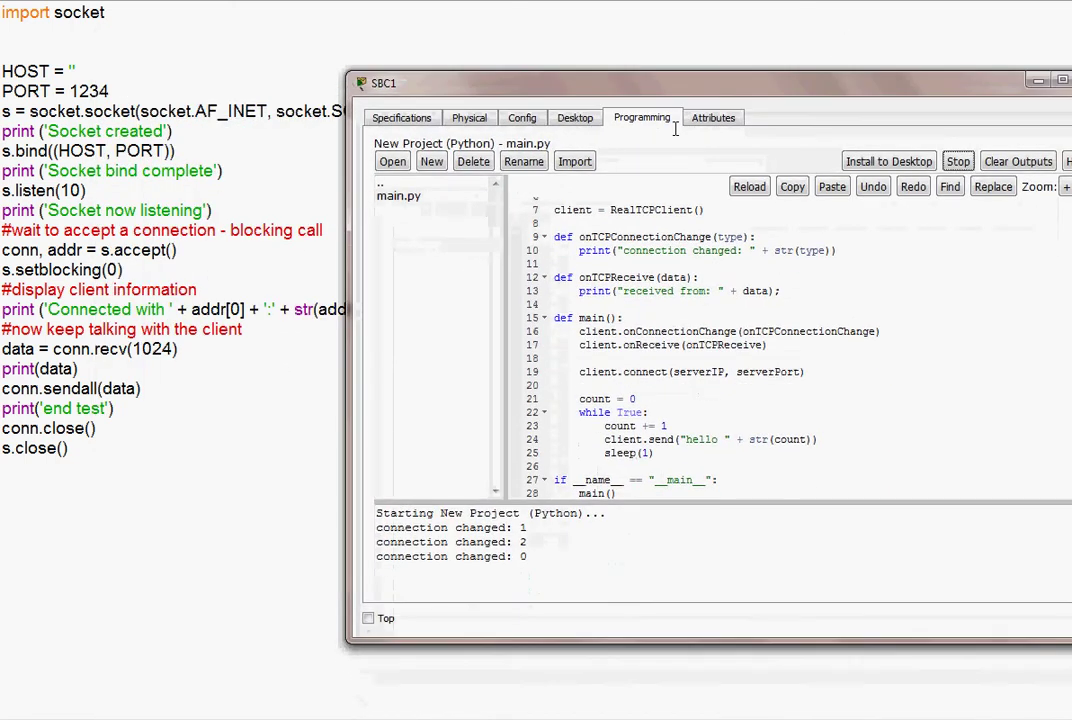
- Place an MCU Board, MCU1, on the Packet Tracer logical workspace
{"action": "mouse_move", "coordinate": [354, 675]}
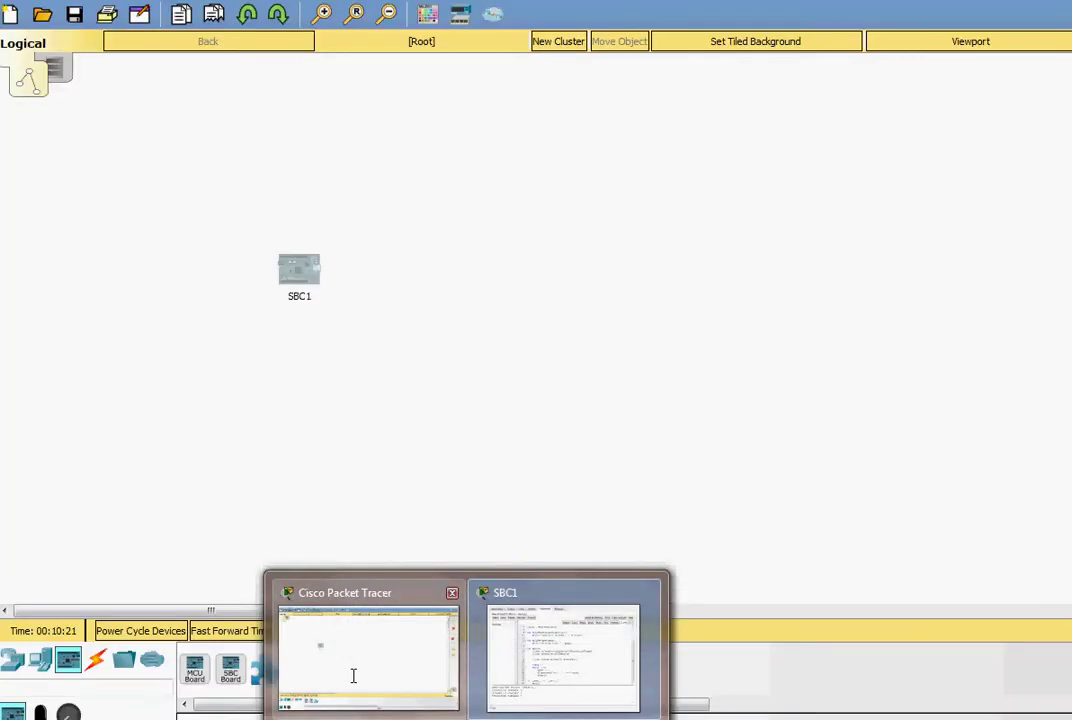
{"action": "left_click", "coordinate": [352, 682]}
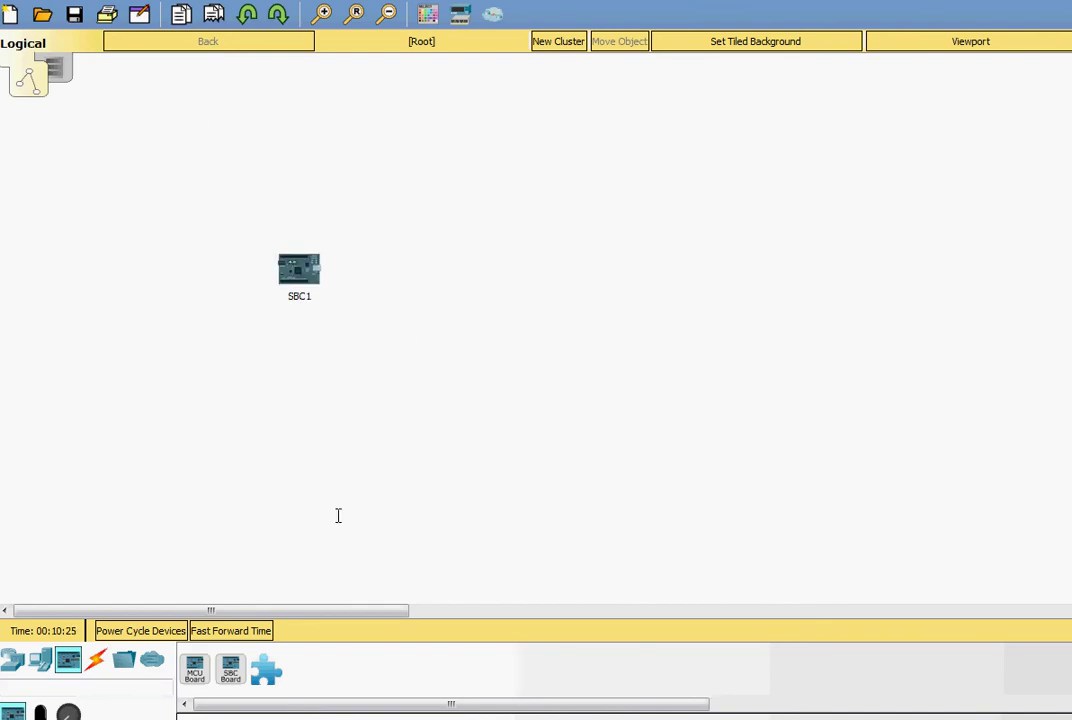
{"action": "left_click", "coordinate": [196, 668]}
{"action": "left_click", "coordinate": [438, 313]}
- On MCU1's Programming tab, create a new project from the 'Real TCP Client - Python' template
{"action": "left_click", "coordinate": [438, 313]}
{"action": "left_click", "coordinate": [488, 100]}
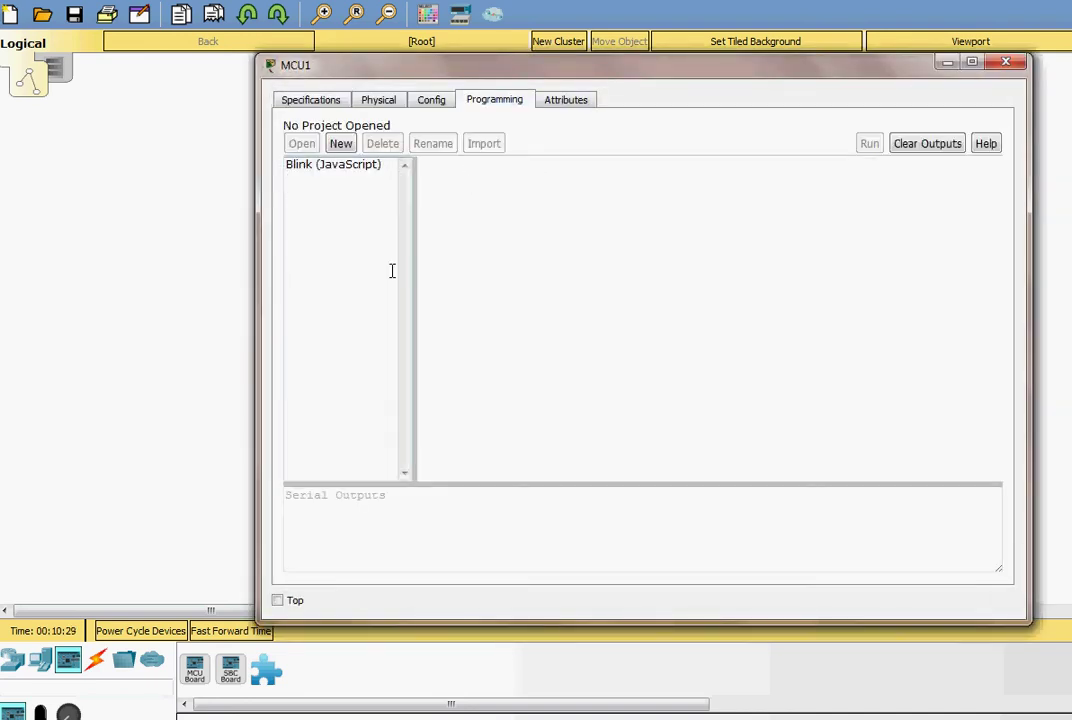
{"action": "left_click", "coordinate": [341, 144]}
{"action": "left_click", "coordinate": [620, 352]}
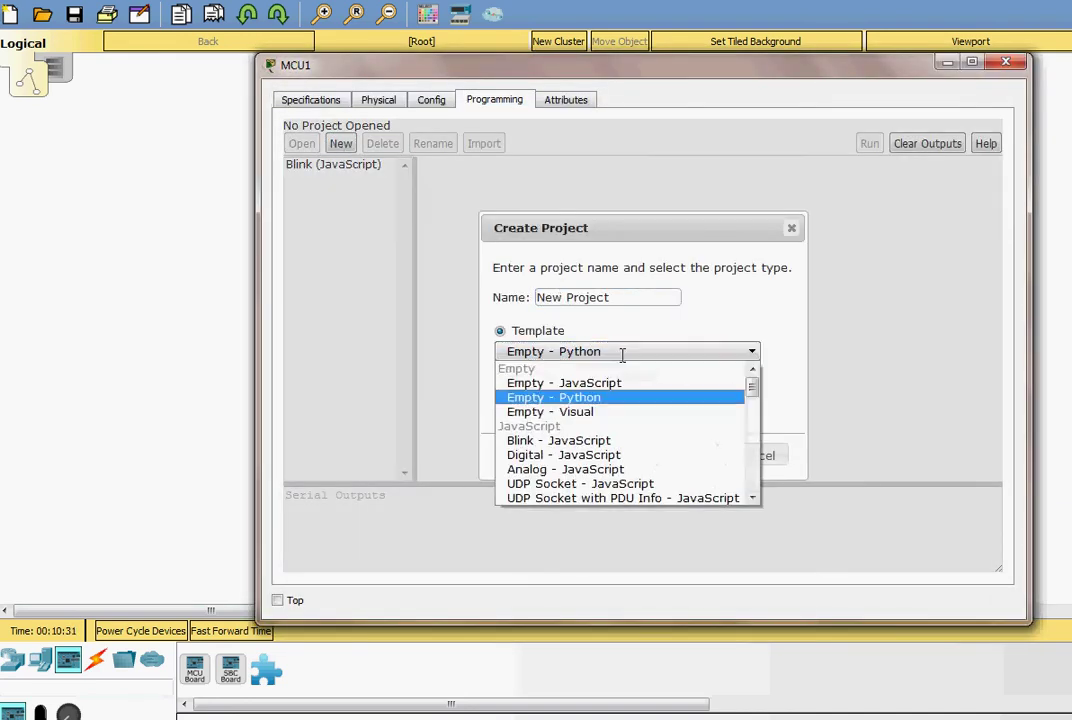
{"action": "scroll", "coordinate": [612, 432], "scroll_direction": "down", "scroll_amount": 12}
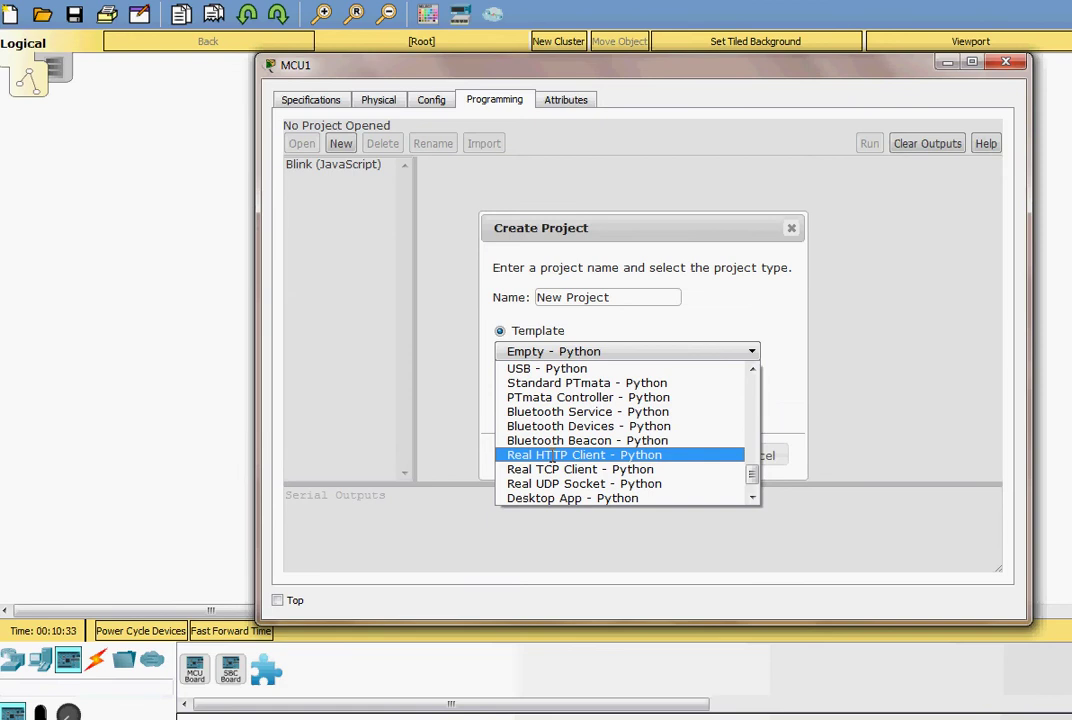
{"action": "left_click", "coordinate": [588, 470]}
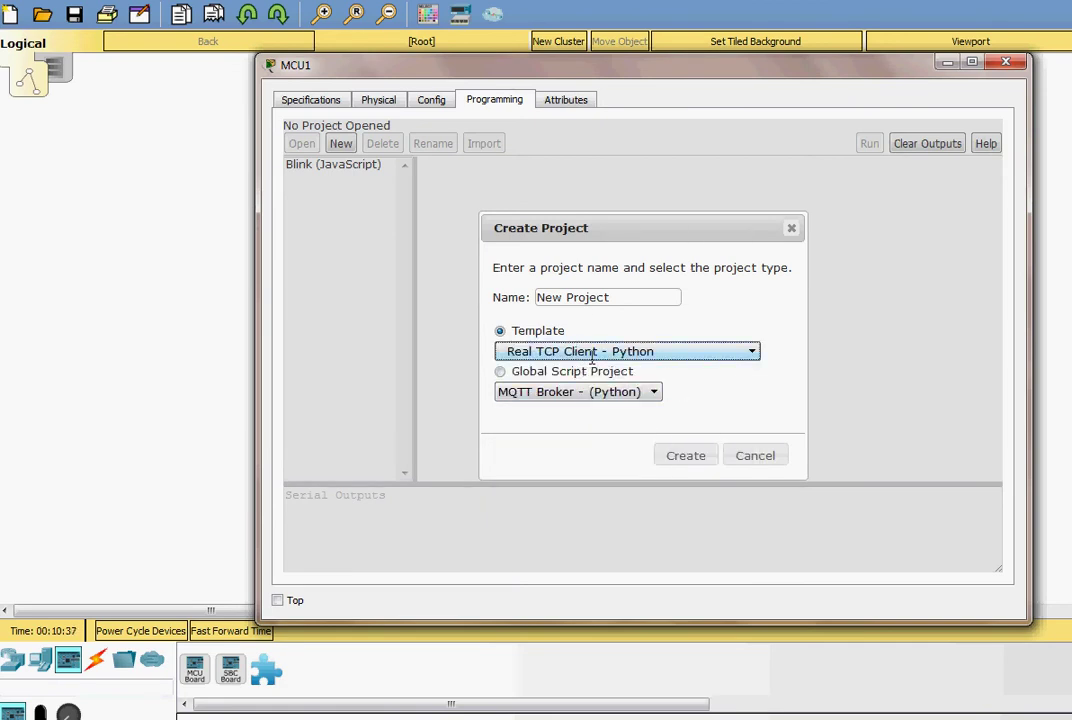
{"action": "left_click", "coordinate": [685, 454]}
- Change line 4 of MCU1's main.py from 1.1.1.1 to 192.168.100.2 and run it
{"action": "left_click", "coordinate": [311, 180]}
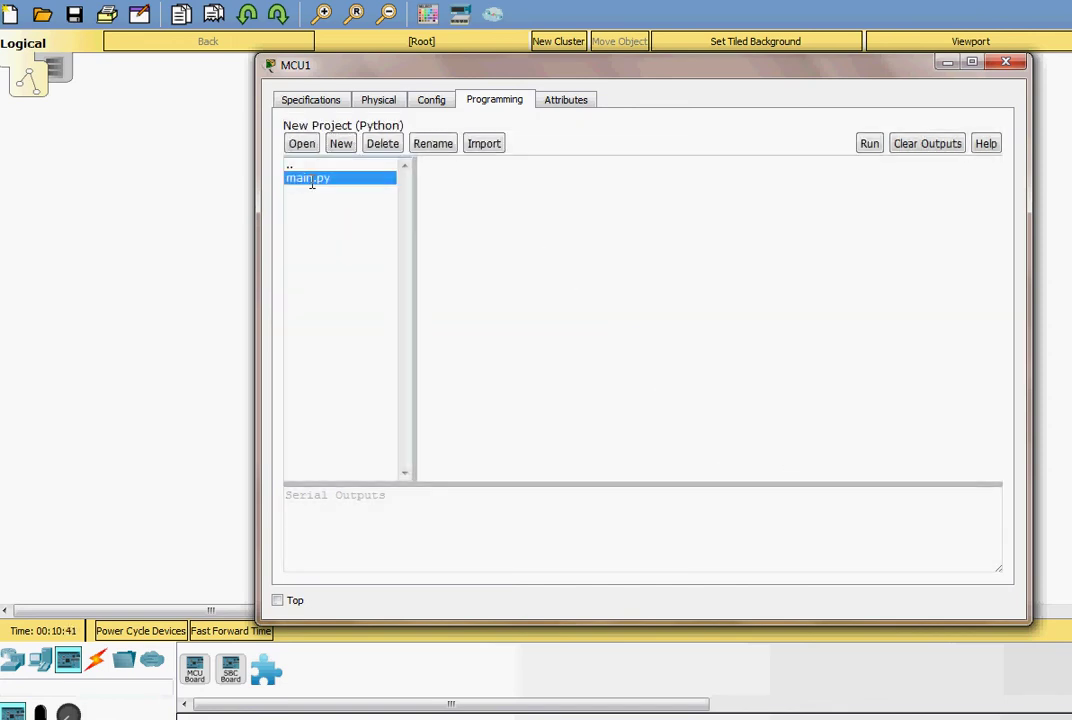
{"action": "double_click", "coordinate": [311, 179]}
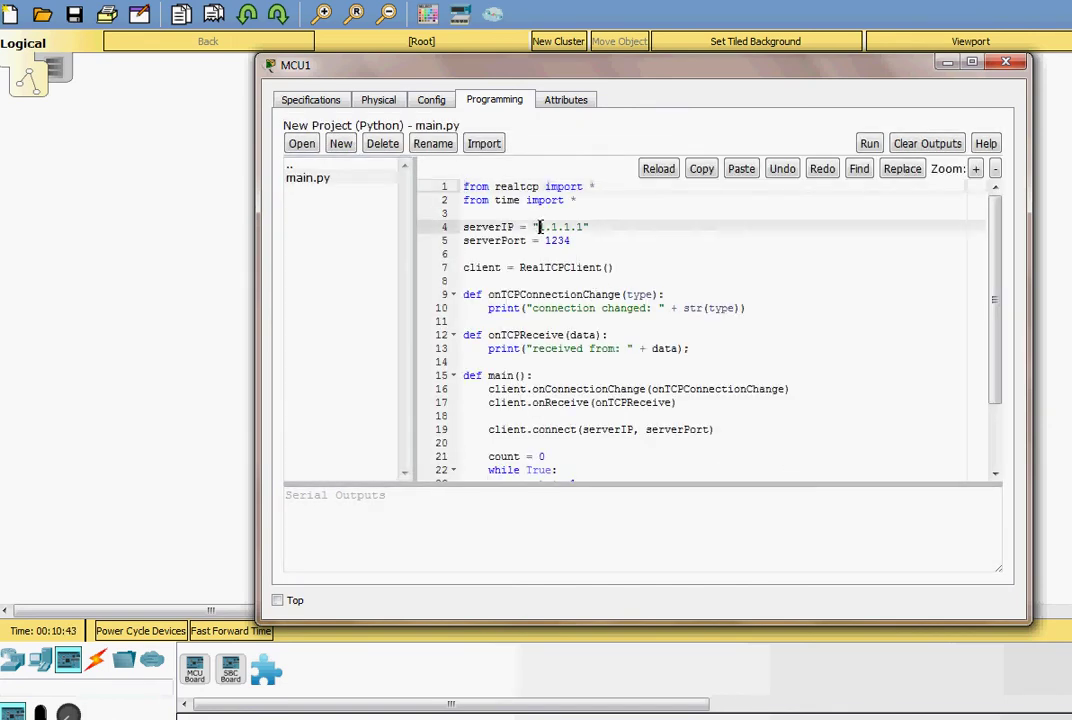
{"action": "left_click_drag", "start_coordinate": [539, 227], "coordinate": [584, 227]}
{"action": "type", "text": "192.168.100.2"}
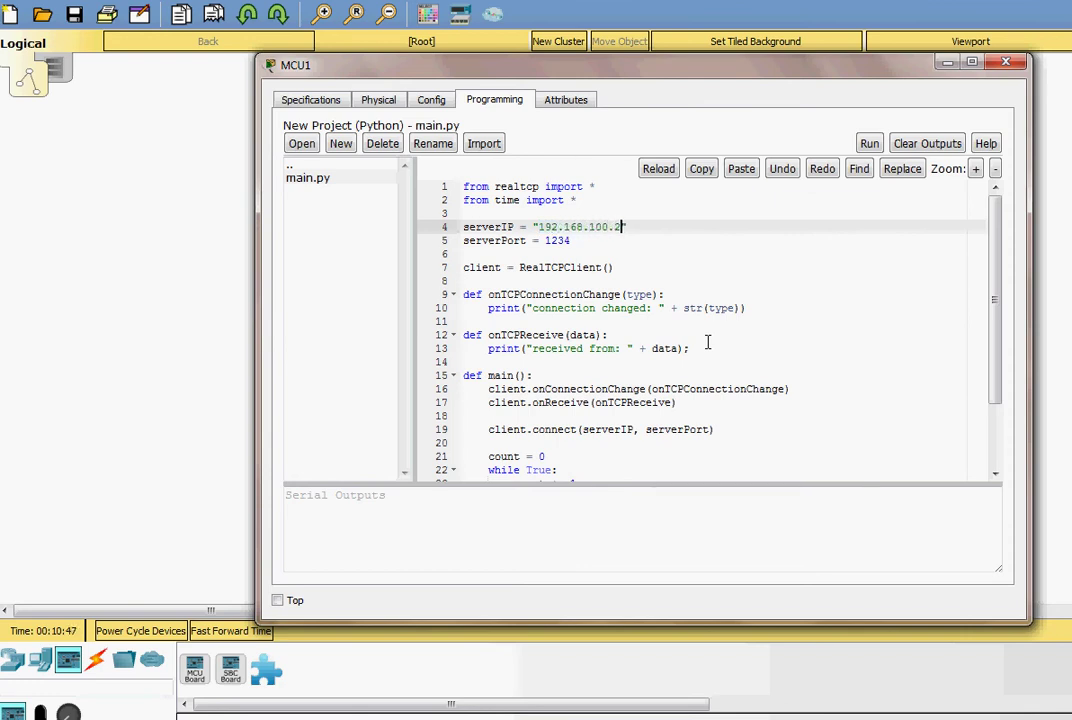
{"action": "left_click", "coordinate": [870, 143]}
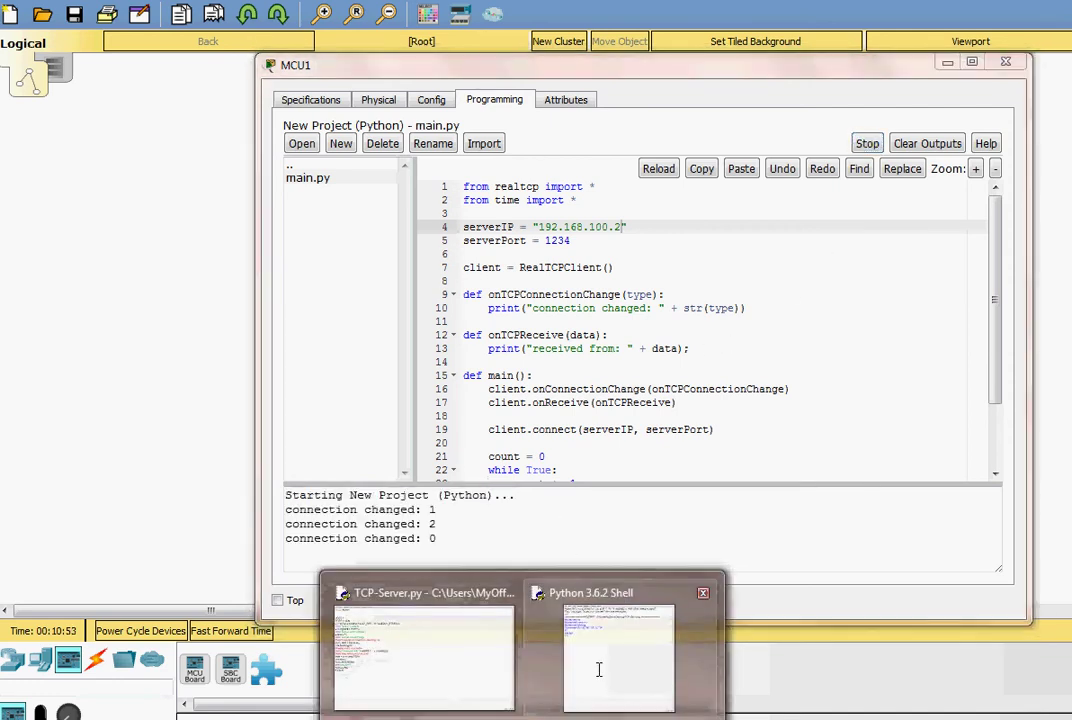
- Re-run TCP-Server.py with Run Module so the server listens on port 1234 again
{"action": "left_click", "coordinate": [598, 669]}
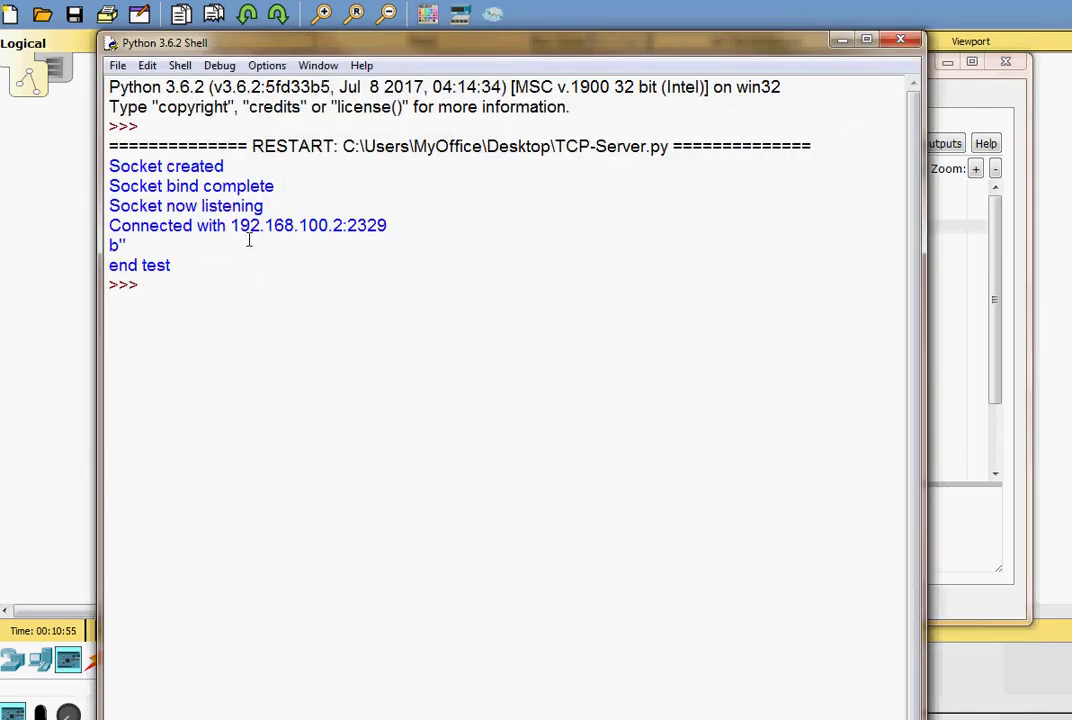
{"action": "left_click", "coordinate": [502, 698]}
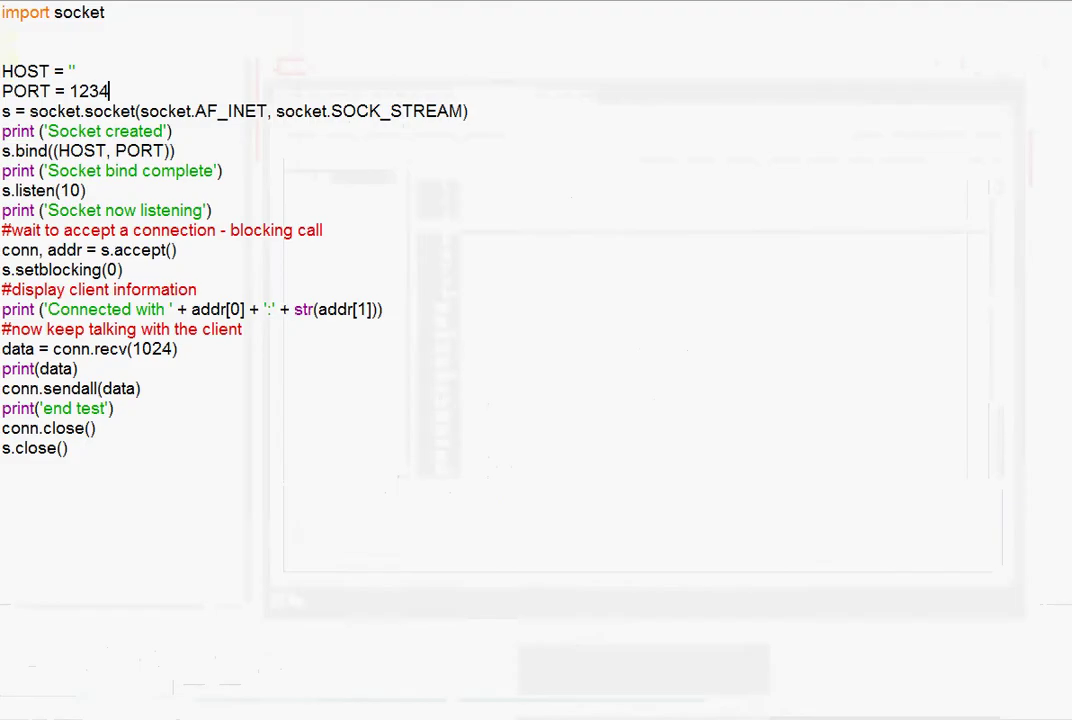
{"action": "left_click", "coordinate": [100, 2]}
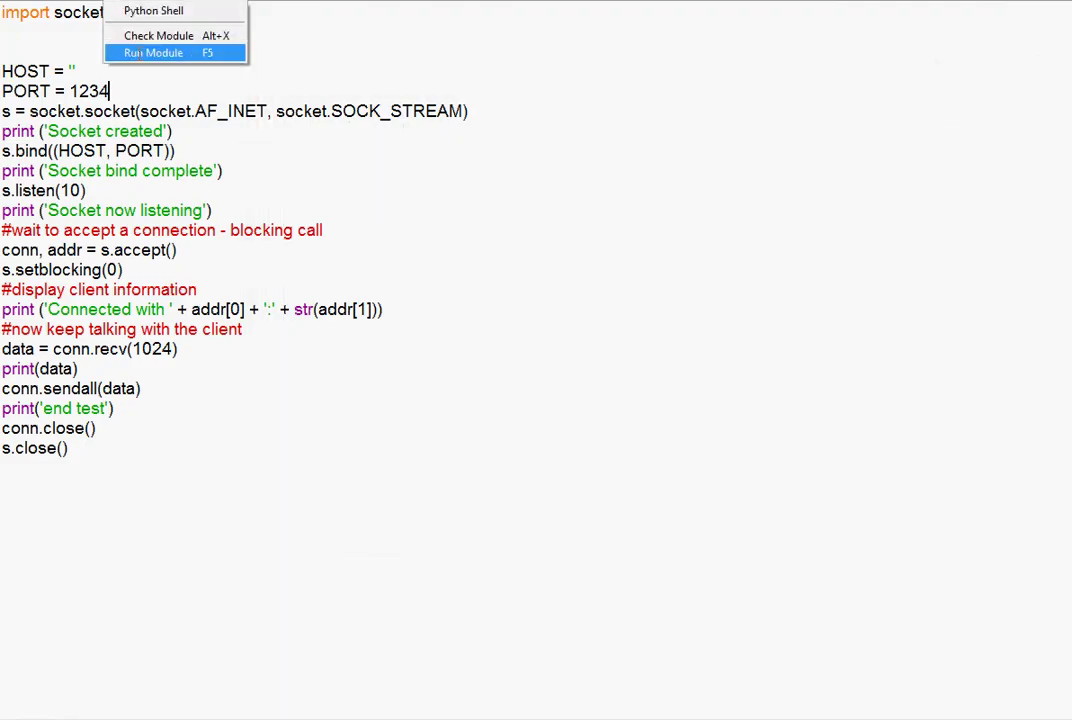
{"action": "left_click", "coordinate": [150, 53]}
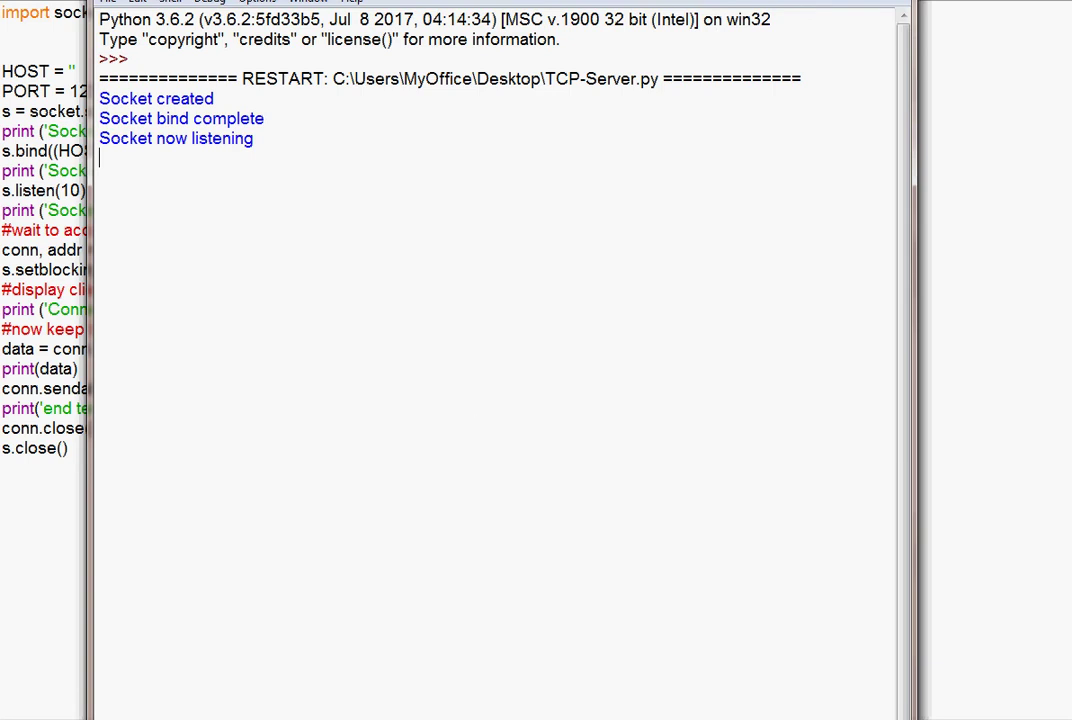
- Stop and rerun MCU1's script so it connects to the server, then return to the workspace
{"action": "left_click", "coordinate": [660, 640]}
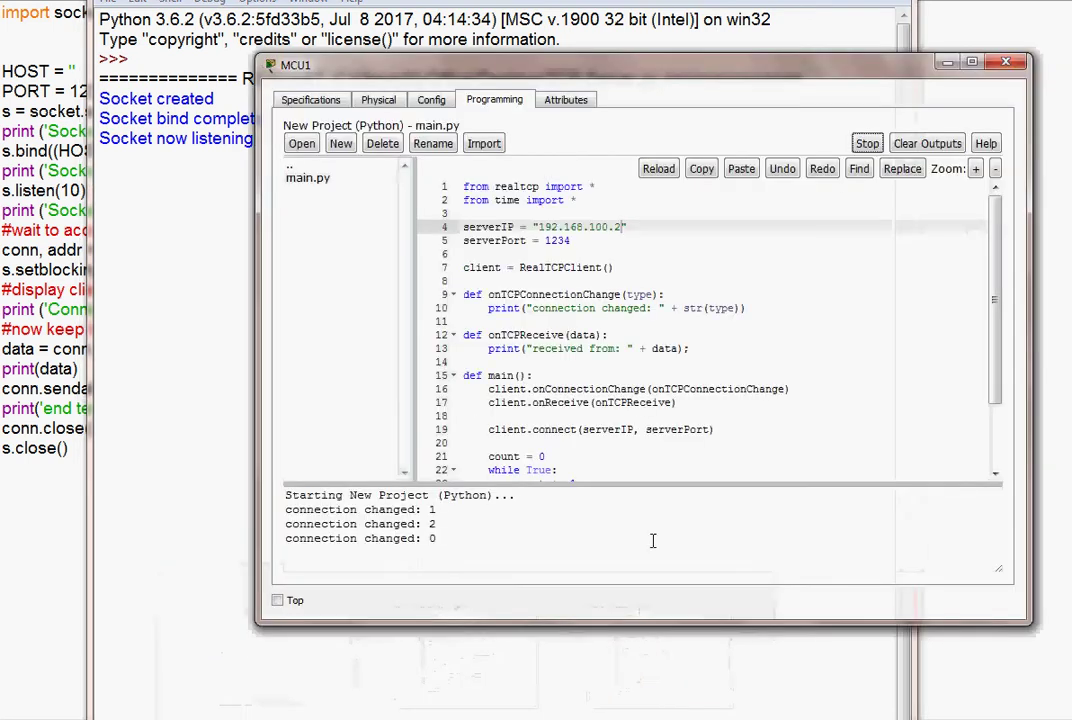
{"action": "left_click_drag", "start_coordinate": [464, 63], "coordinate": [502, 92]}
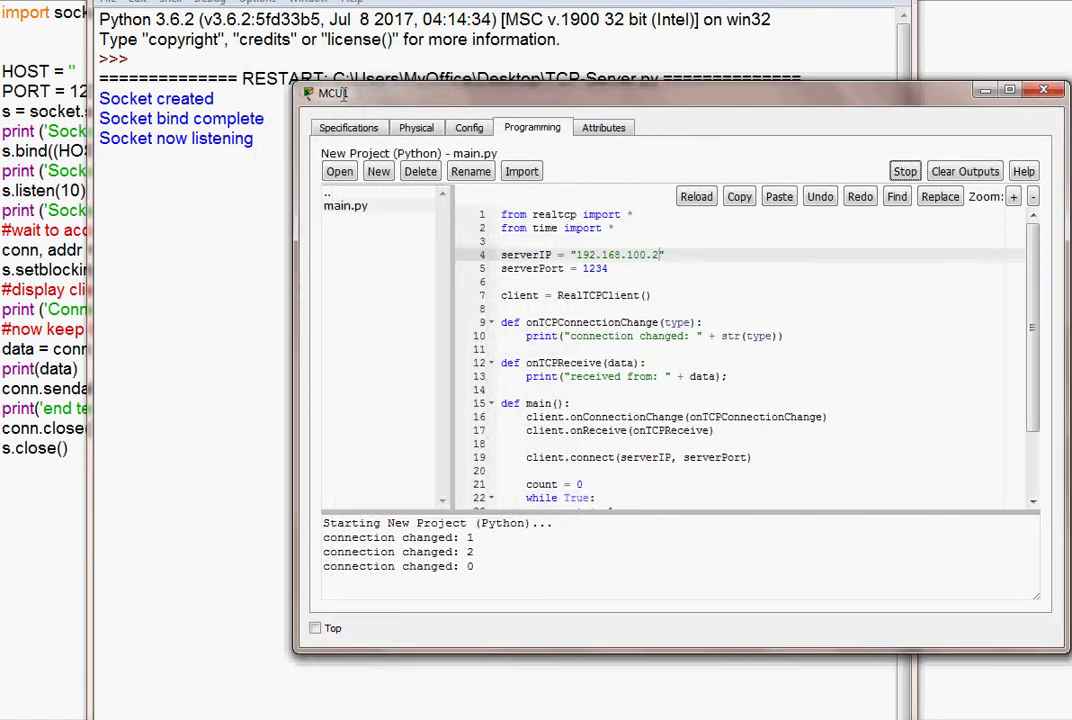
{"action": "left_click", "coordinate": [905, 171]}
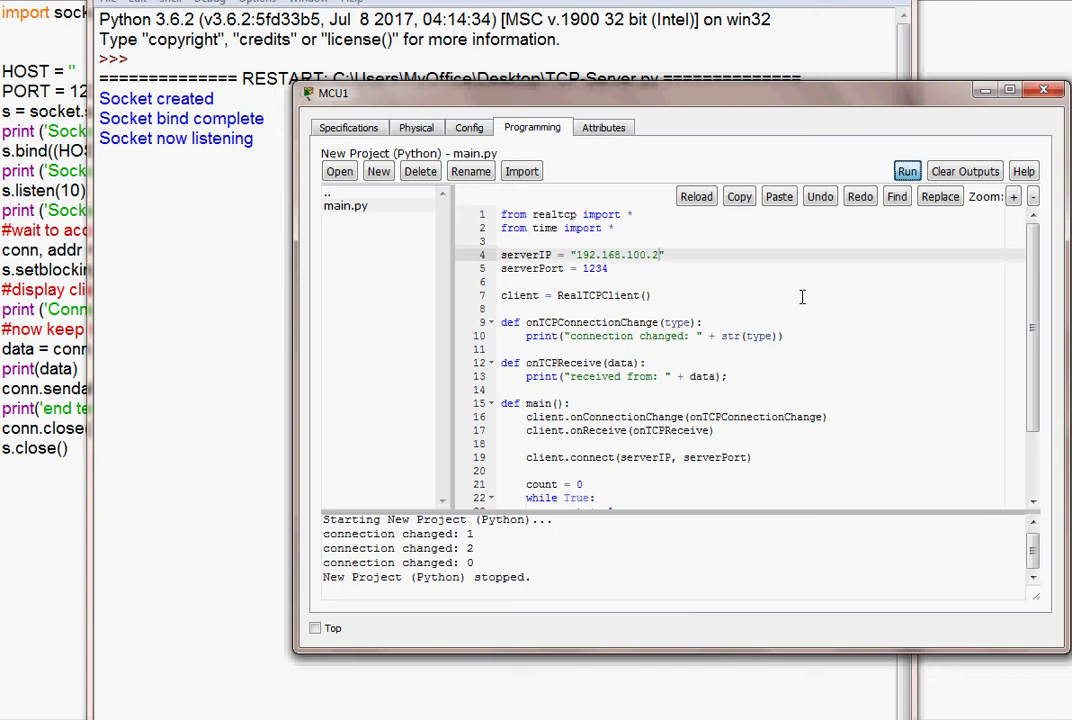
{"action": "key", "text": "space"}
{"action": "left_click_drag", "start_coordinate": [426, 96], "coordinate": [514, 110]}
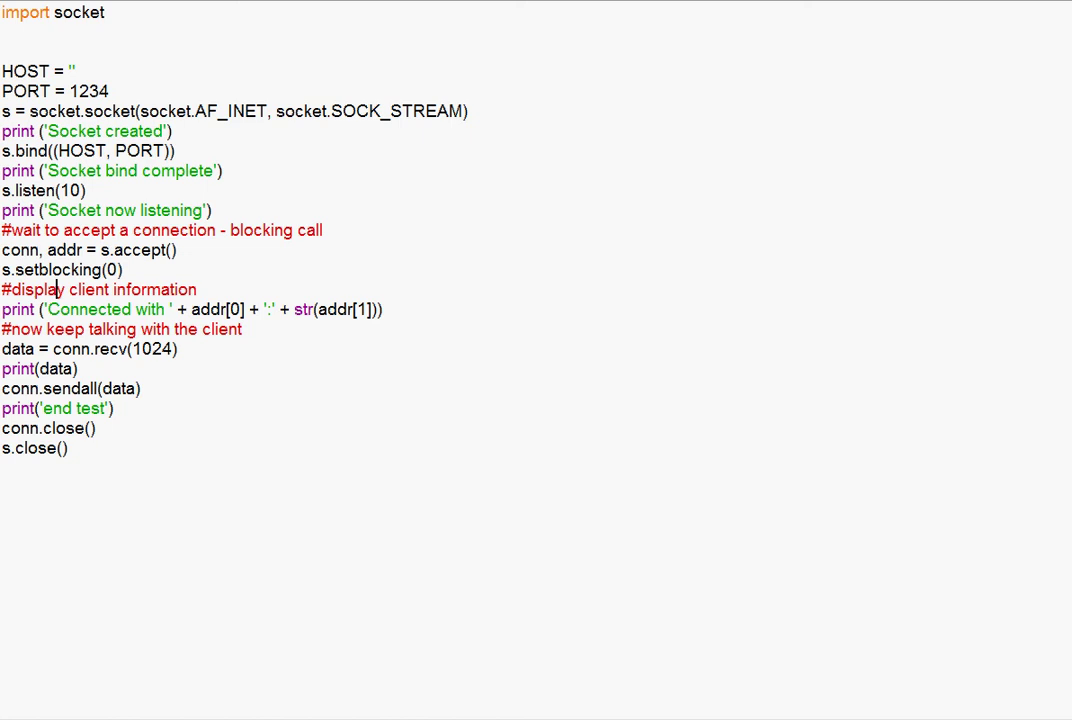
{"action": "left_click", "coordinate": [638, 672]}
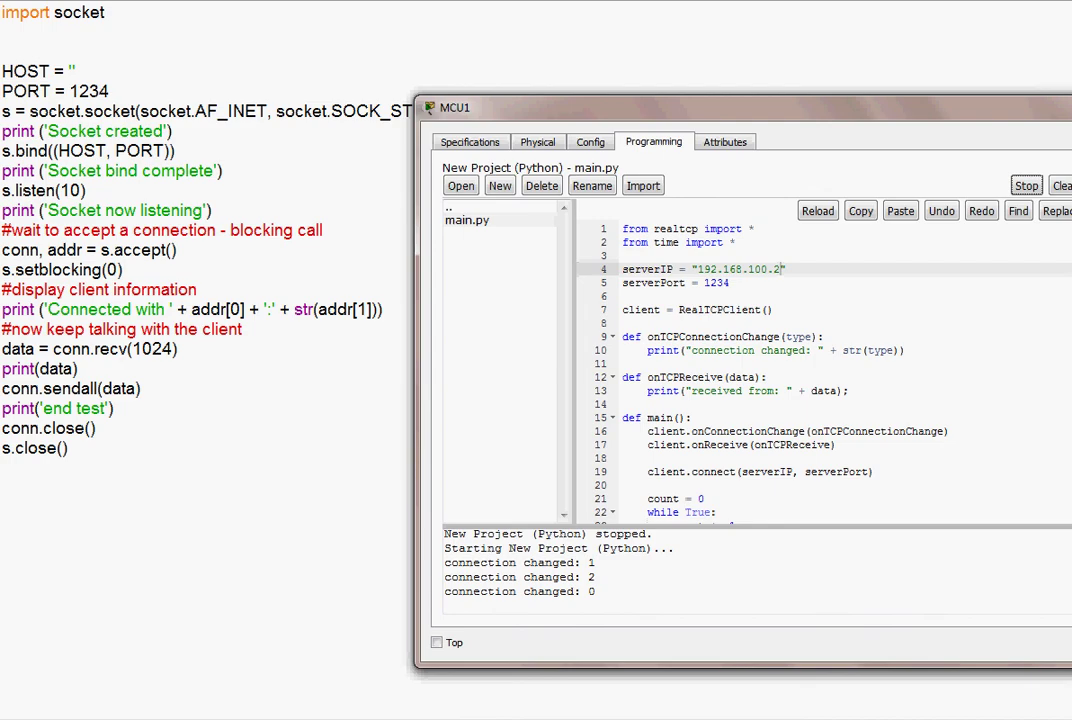
{"action": "left_click", "coordinate": [297, 662]}
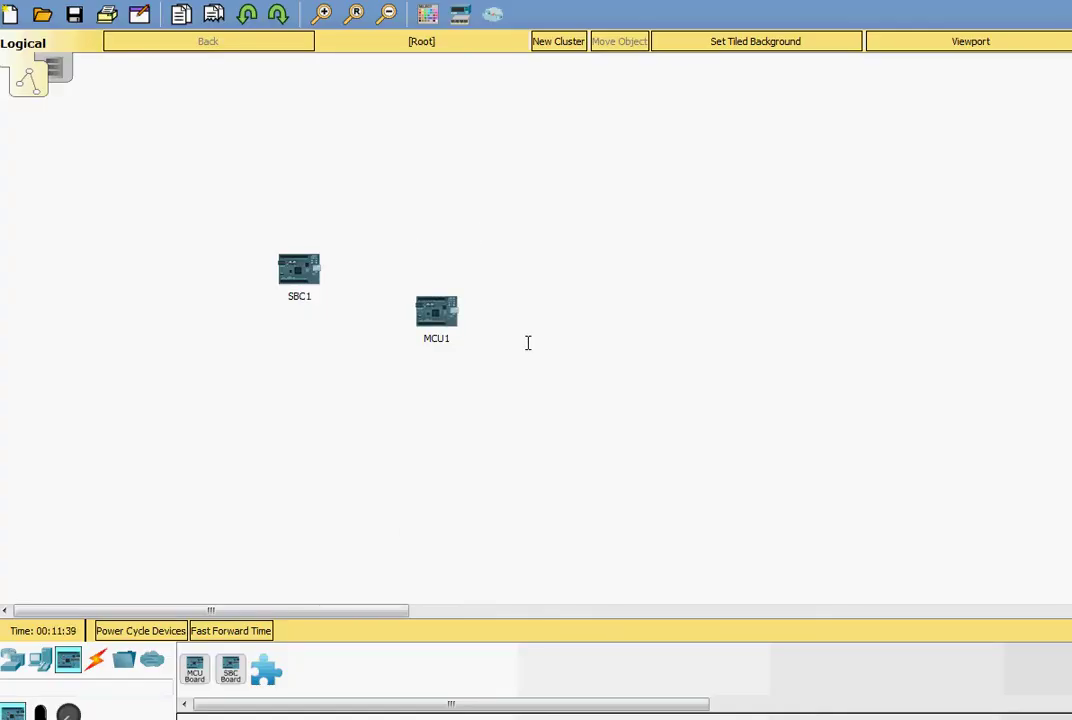
{"action": "mouse_move", "coordinate": [466, 716]}
{"action": "left_click", "coordinate": [118, 1]}
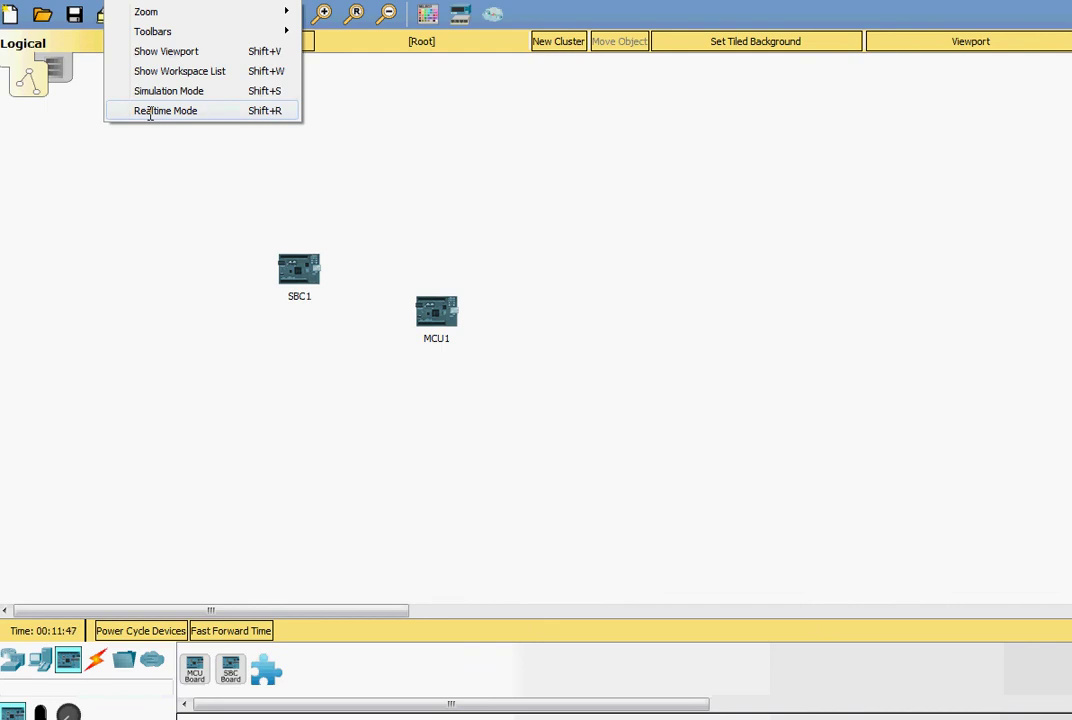
{"action": "mouse_move", "coordinate": [85, 2]}
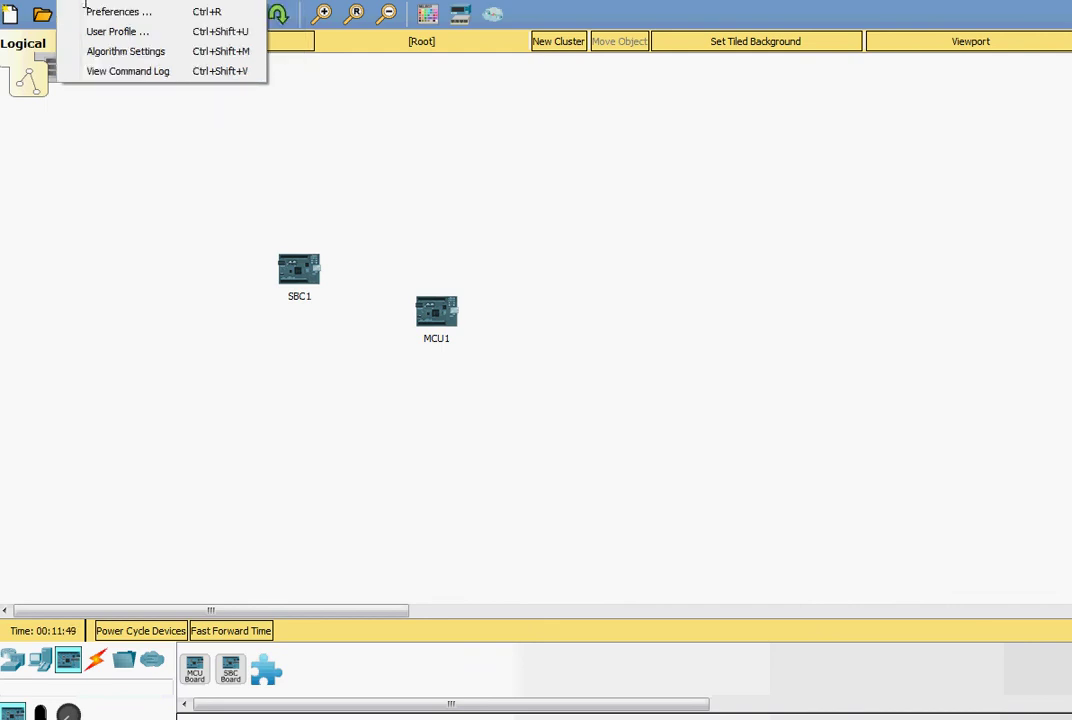
{"action": "left_click", "coordinate": [108, 12]}
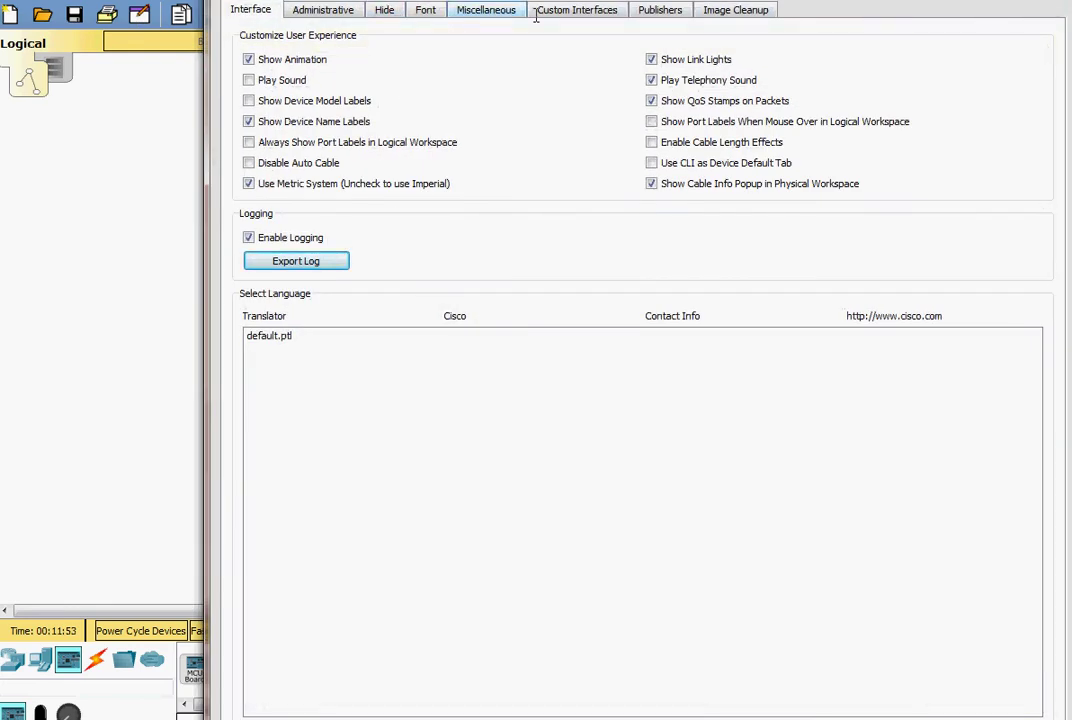
{"action": "left_click", "coordinate": [577, 10]}
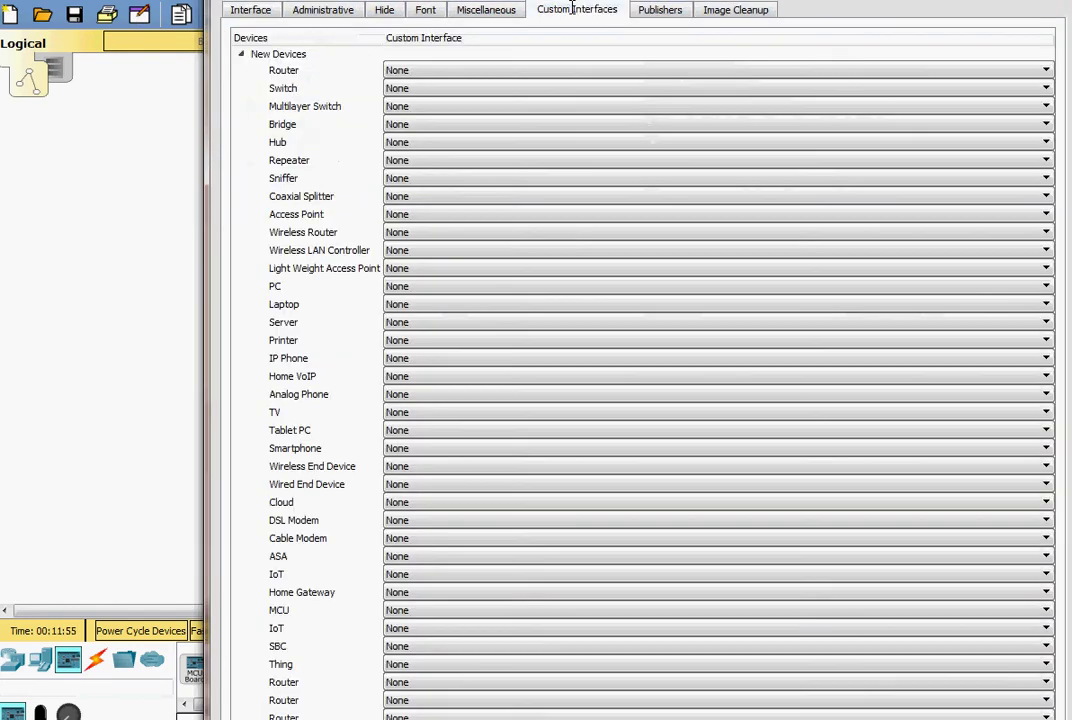
{"action": "left_click", "coordinate": [467, 8]}
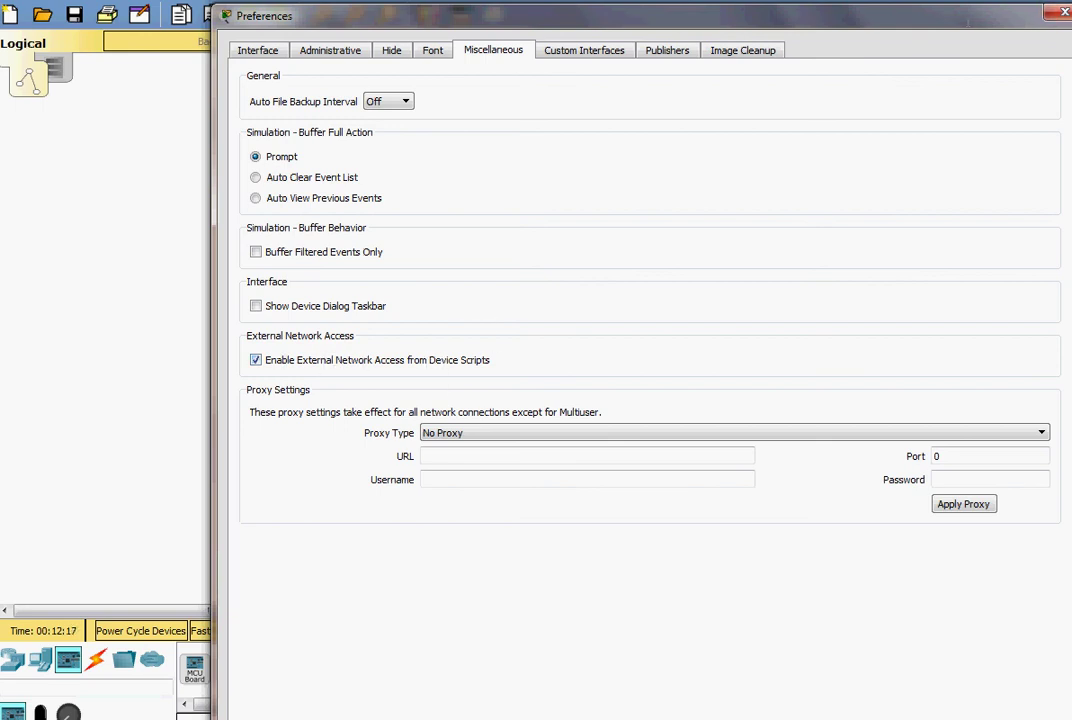
{"action": "left_click_drag", "start_coordinate": [885, 15], "coordinate": [805, 73]}
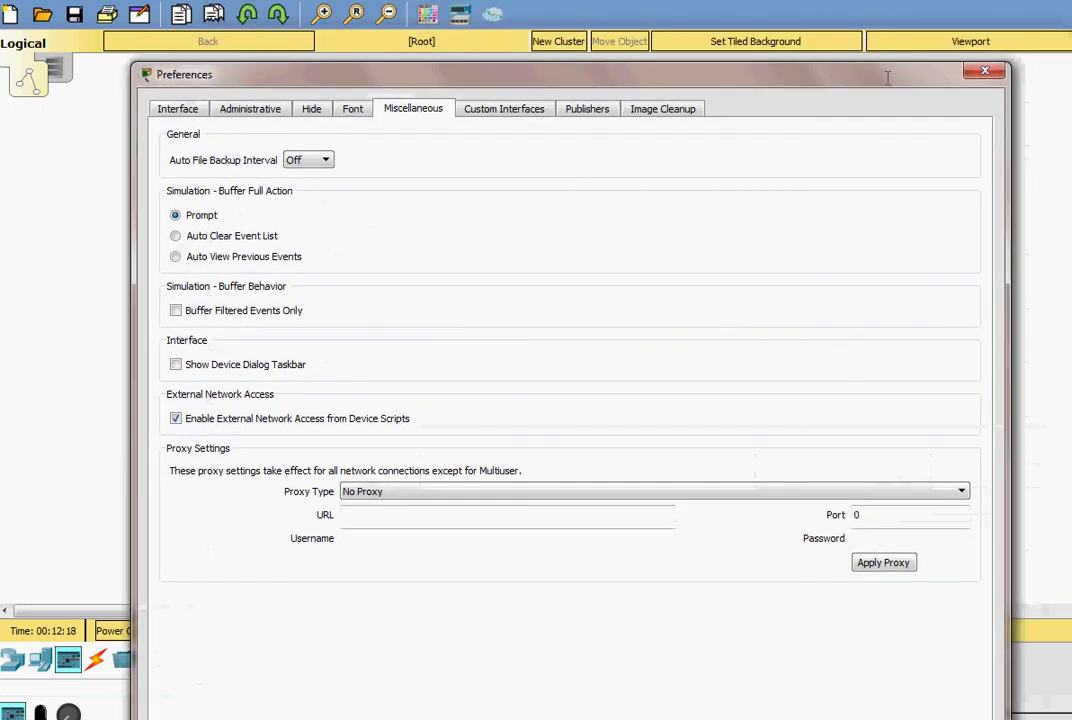
{"action": "left_click", "coordinate": [984, 70]}
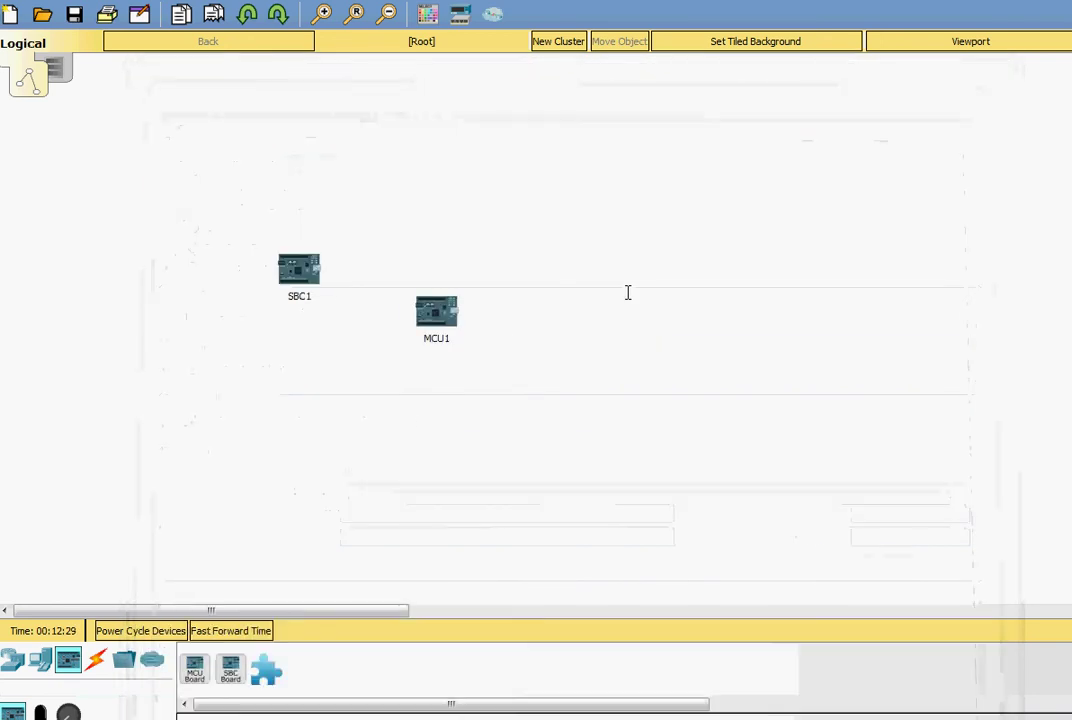